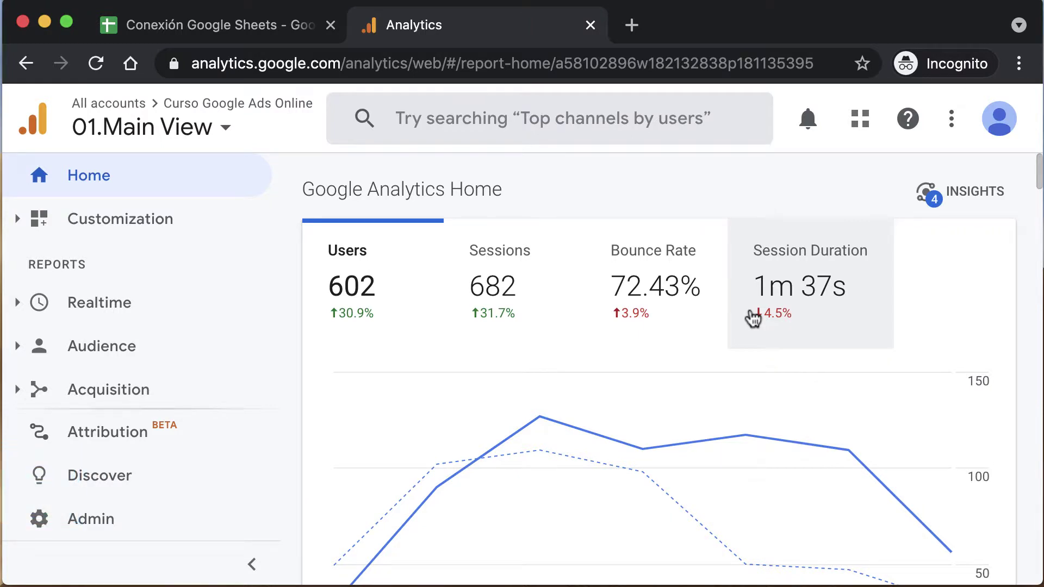
Step: Switch to the 'Conexión Google Sheets - Google Analytics' spreadsheet and bring up its Add-ons menu
{"action": "scroll", "coordinate": [754, 318], "scroll_direction": "down", "scroll_amount": 1}
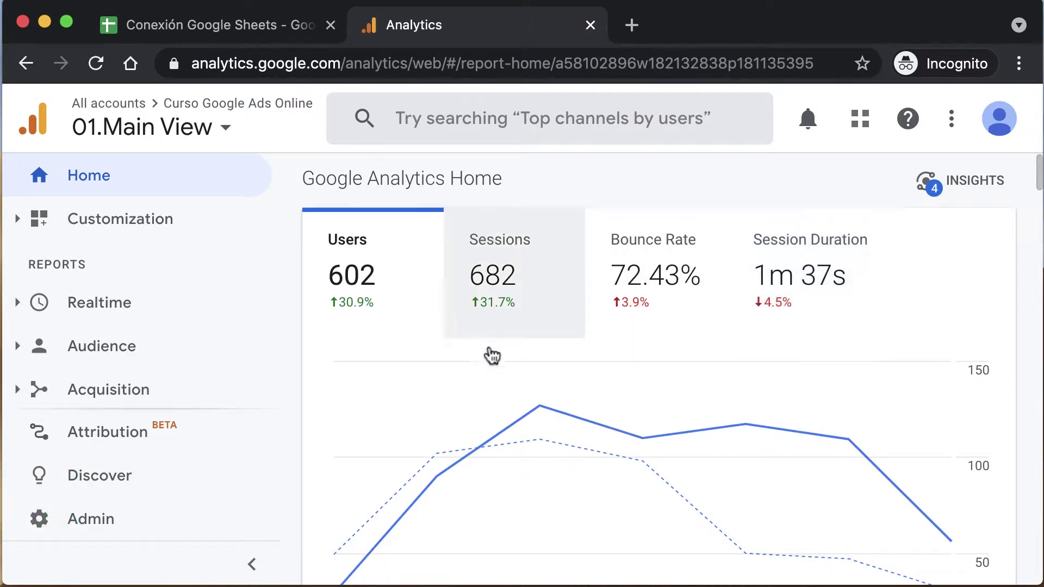
{"action": "scroll", "coordinate": [487, 354], "scroll_direction": "down", "scroll_amount": 5}
{"action": "scroll", "coordinate": [338, 319], "scroll_direction": "down", "scroll_amount": 2}
{"action": "scroll", "coordinate": [290, 316], "scroll_direction": "down", "scroll_amount": 2}
{"action": "scroll", "coordinate": [296, 309], "scroll_direction": "down", "scroll_amount": 5}
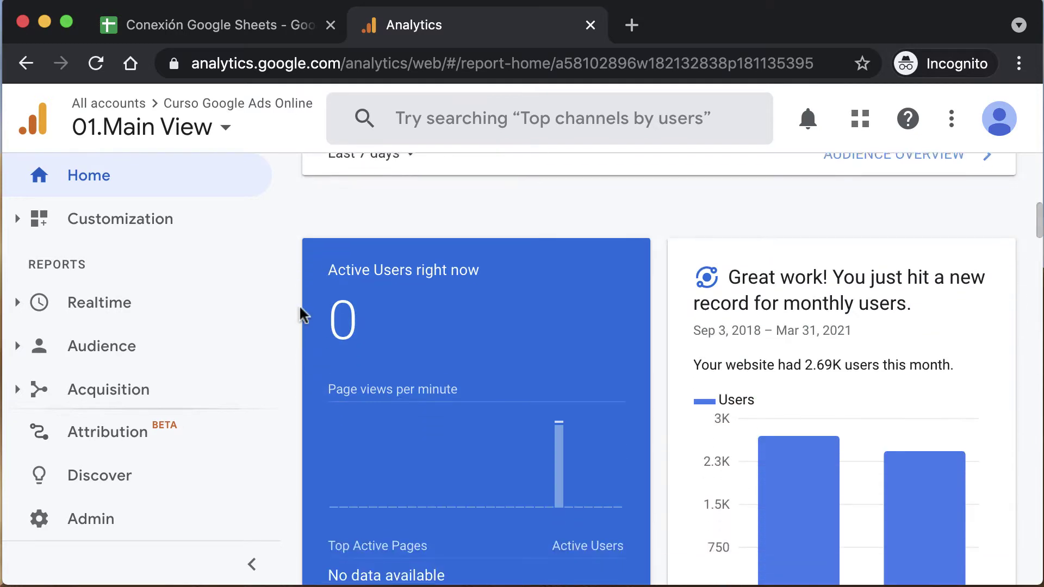
{"action": "scroll", "coordinate": [301, 308], "scroll_direction": "down", "scroll_amount": 8}
{"action": "scroll", "coordinate": [301, 309], "scroll_direction": "down", "scroll_amount": 10}
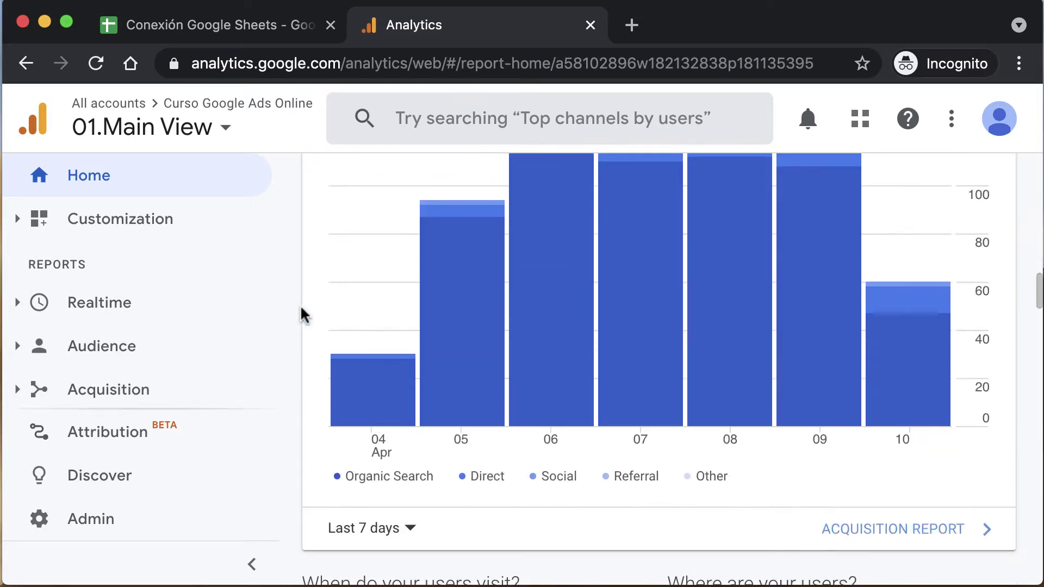
{"action": "scroll", "coordinate": [301, 309], "scroll_direction": "down", "scroll_amount": 2}
{"action": "scroll", "coordinate": [301, 309], "scroll_direction": "down", "scroll_amount": 6}
{"action": "scroll", "coordinate": [301, 309], "scroll_direction": "down", "scroll_amount": 5}
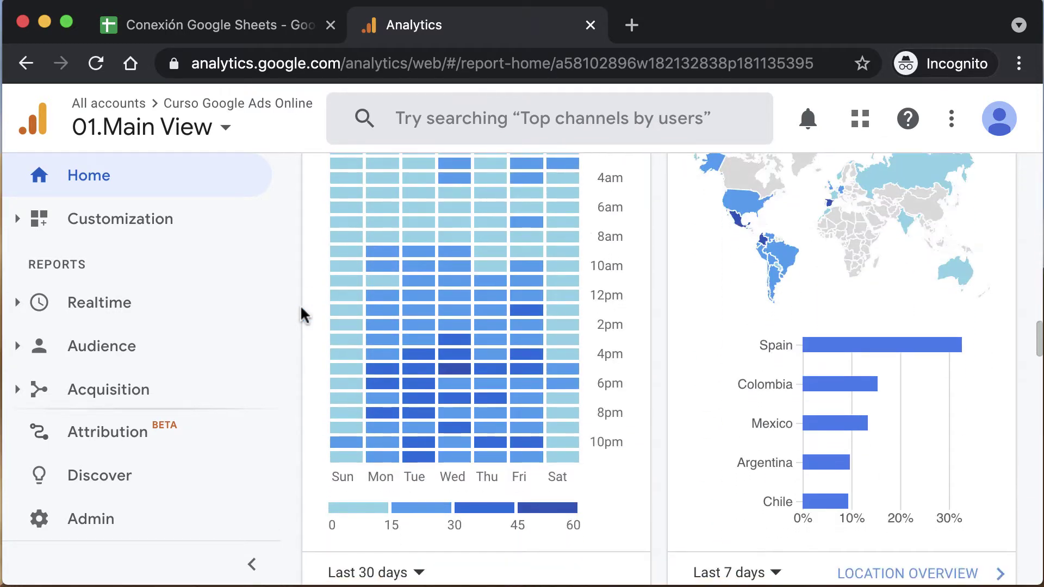
{"action": "scroll", "coordinate": [300, 309], "scroll_direction": "down", "scroll_amount": 1}
{"action": "scroll", "coordinate": [301, 309], "scroll_direction": "down", "scroll_amount": 4}
{"action": "scroll", "coordinate": [301, 309], "scroll_direction": "down", "scroll_amount": 1}
{"action": "scroll", "coordinate": [301, 308], "scroll_direction": "down", "scroll_amount": 8}
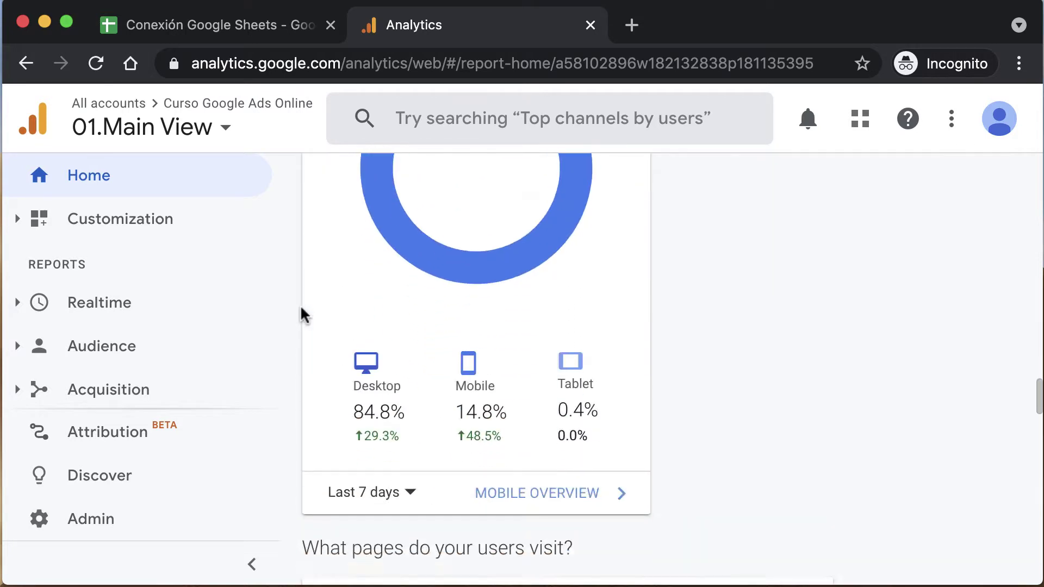
{"action": "scroll", "coordinate": [301, 309], "scroll_direction": "down", "scroll_amount": 1}
{"action": "scroll", "coordinate": [301, 308], "scroll_direction": "down", "scroll_amount": 5}
{"action": "scroll", "coordinate": [301, 309], "scroll_direction": "down", "scroll_amount": 3}
{"action": "scroll", "coordinate": [302, 315], "scroll_direction": "down", "scroll_amount": 1}
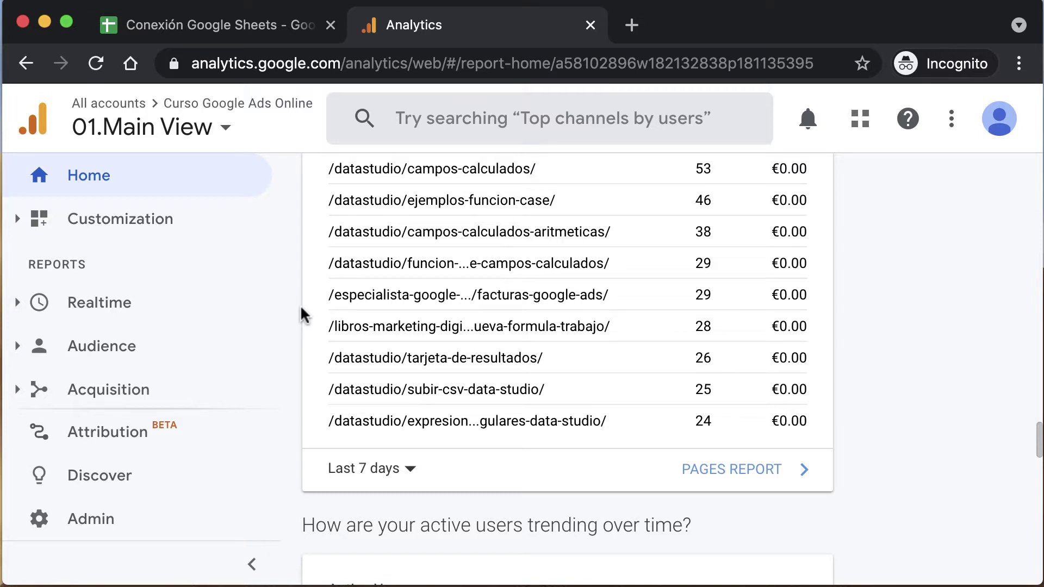
{"action": "left_click", "coordinate": [300, 30]}
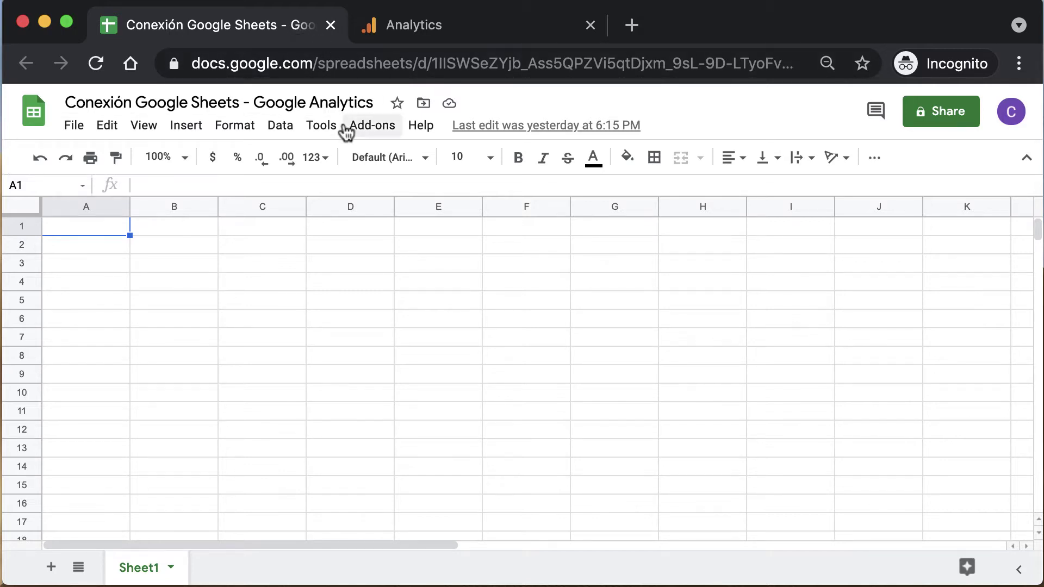
{"action": "left_click", "coordinate": [376, 139]}
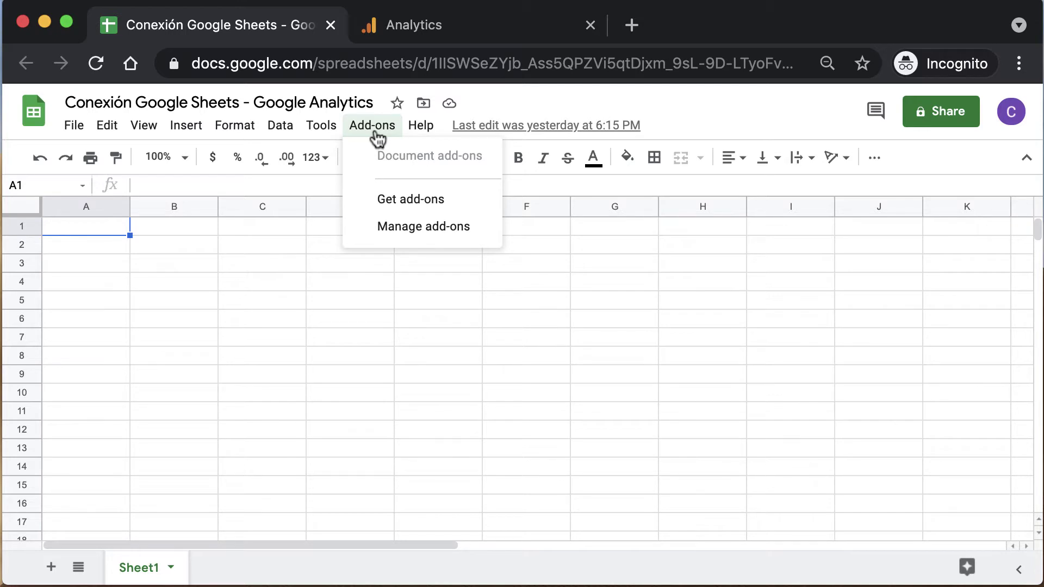
Step: Search the Workspace Marketplace for 'analytics' and pick the Google Analytics suggestion to list matching add-ons
{"action": "left_click", "coordinate": [417, 199]}
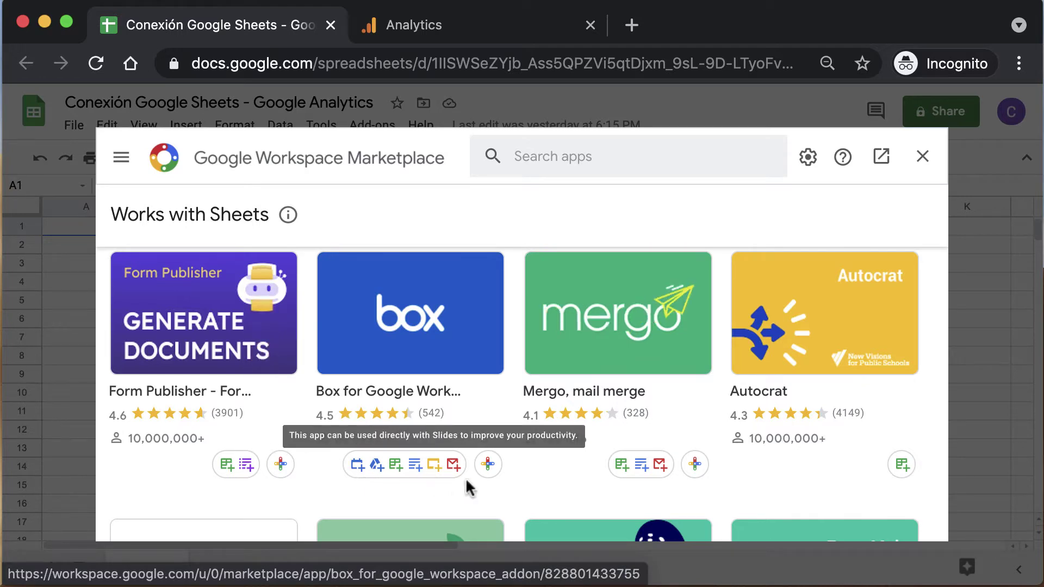
{"action": "left_click", "coordinate": [590, 163]}
{"action": "type", "text": "ana"}
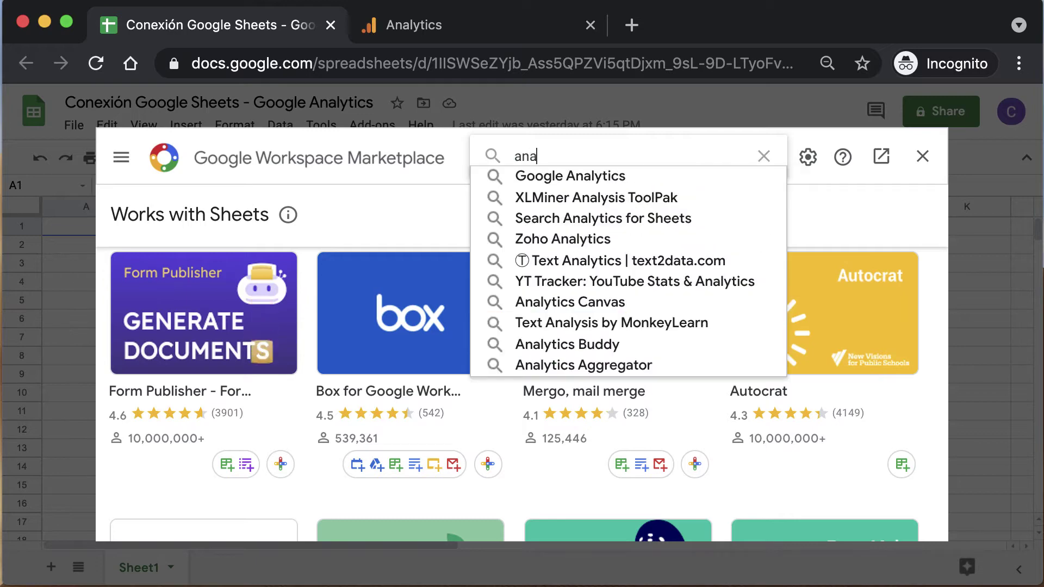
{"action": "type", "text": "lytics"}
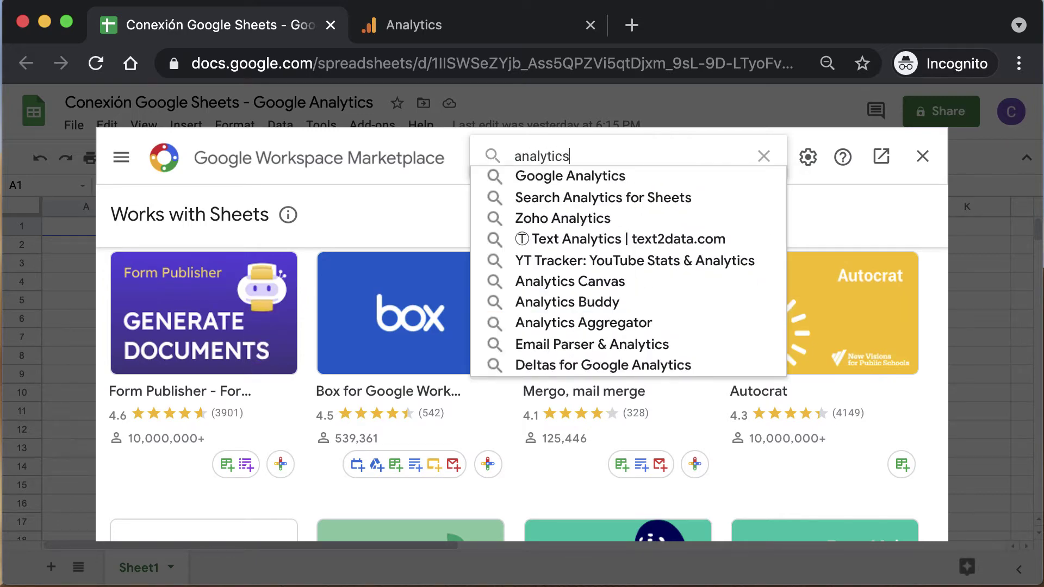
{"action": "left_click", "coordinate": [589, 175]}
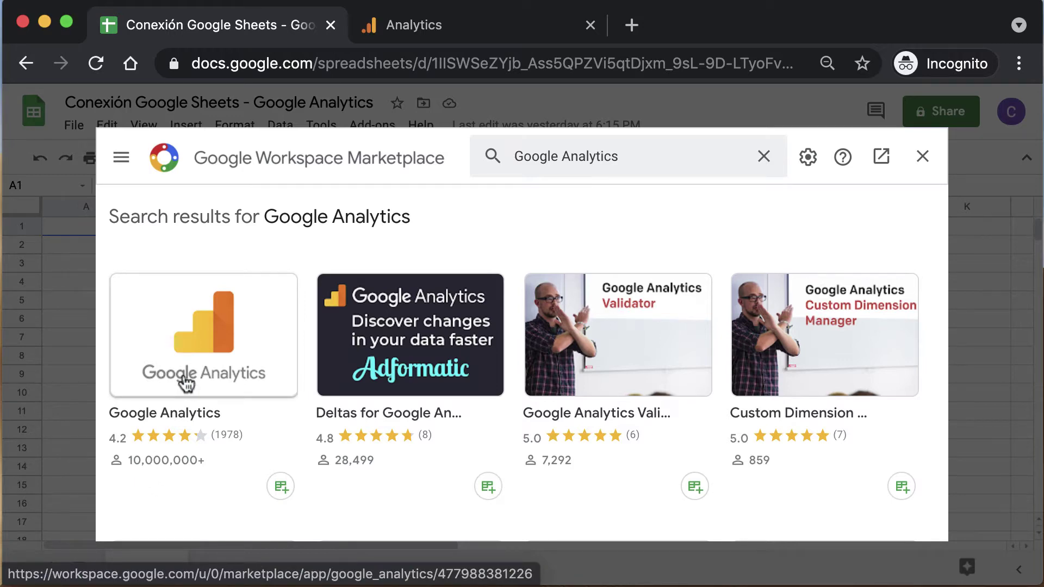
{"action": "scroll", "coordinate": [264, 400], "scroll_direction": "down", "scroll_amount": 5}
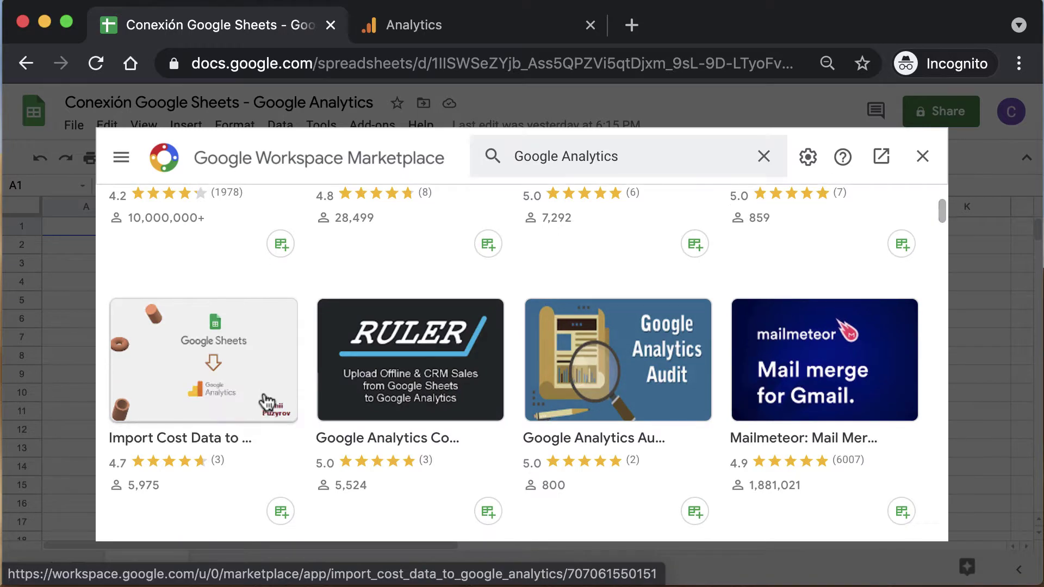
{"action": "scroll", "coordinate": [266, 402], "scroll_direction": "down", "scroll_amount": 3}
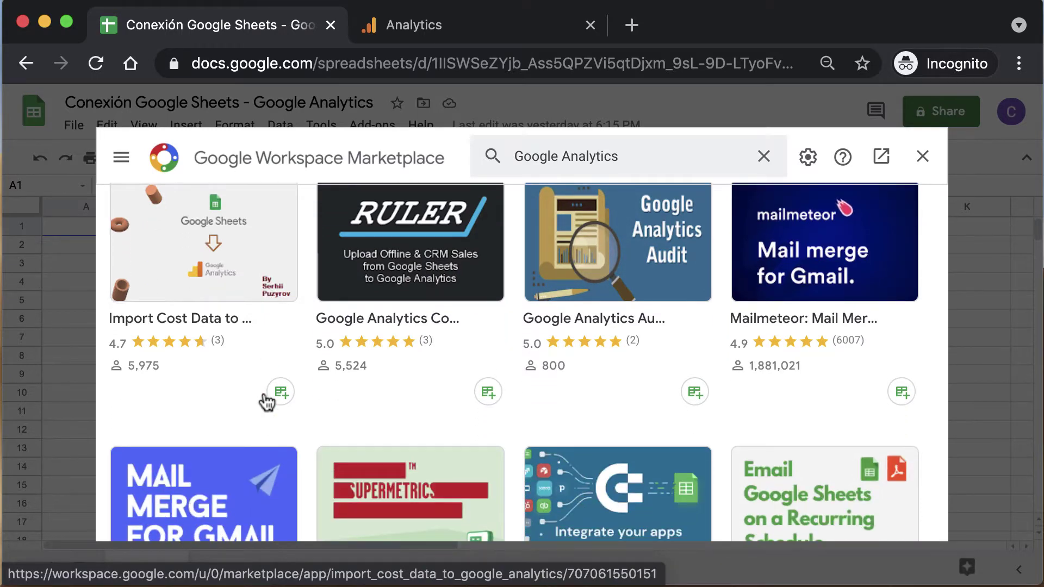
{"action": "scroll", "coordinate": [267, 403], "scroll_direction": "up", "scroll_amount": 4}
{"action": "scroll", "coordinate": [266, 403], "scroll_direction": "up", "scroll_amount": 3}
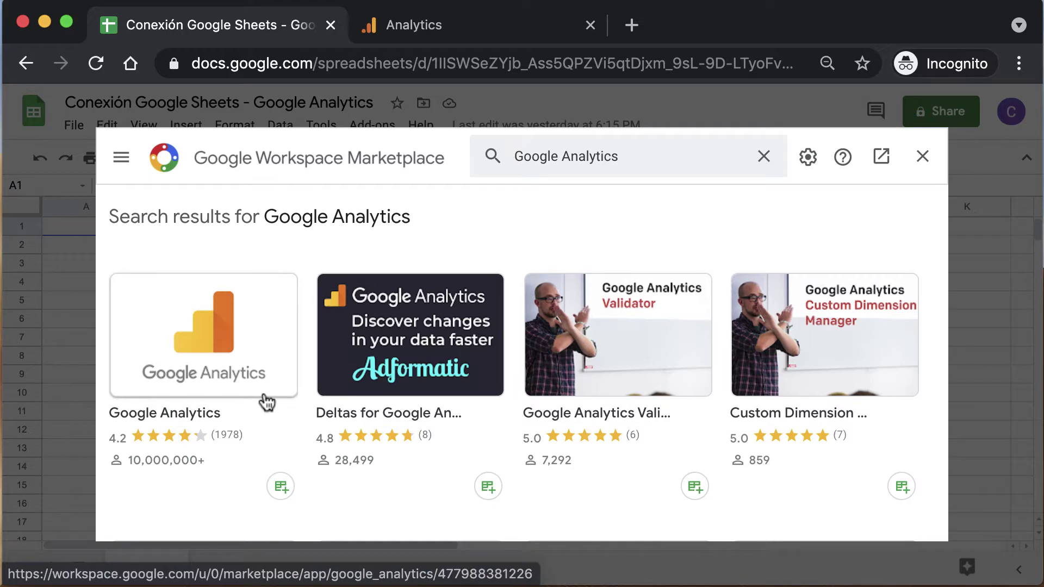
Step: Show the Google Analytics add-on's listing with its full overview description expanded
{"action": "left_click", "coordinate": [243, 380]}
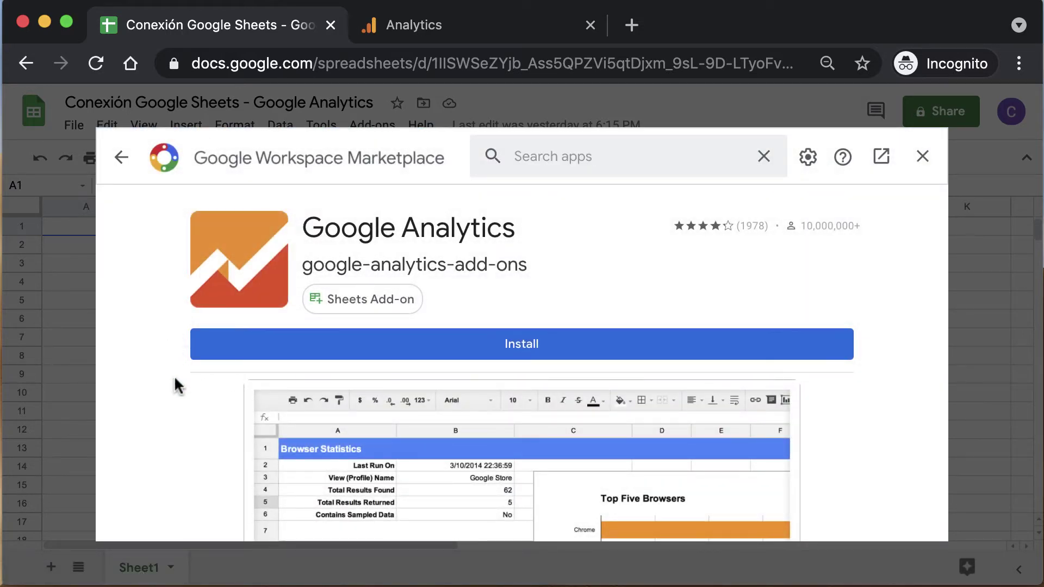
{"action": "scroll", "coordinate": [174, 376], "scroll_direction": "down", "scroll_amount": 3}
{"action": "scroll", "coordinate": [174, 375], "scroll_direction": "down", "scroll_amount": 1}
{"action": "scroll", "coordinate": [185, 322], "scroll_direction": "up", "scroll_amount": 1}
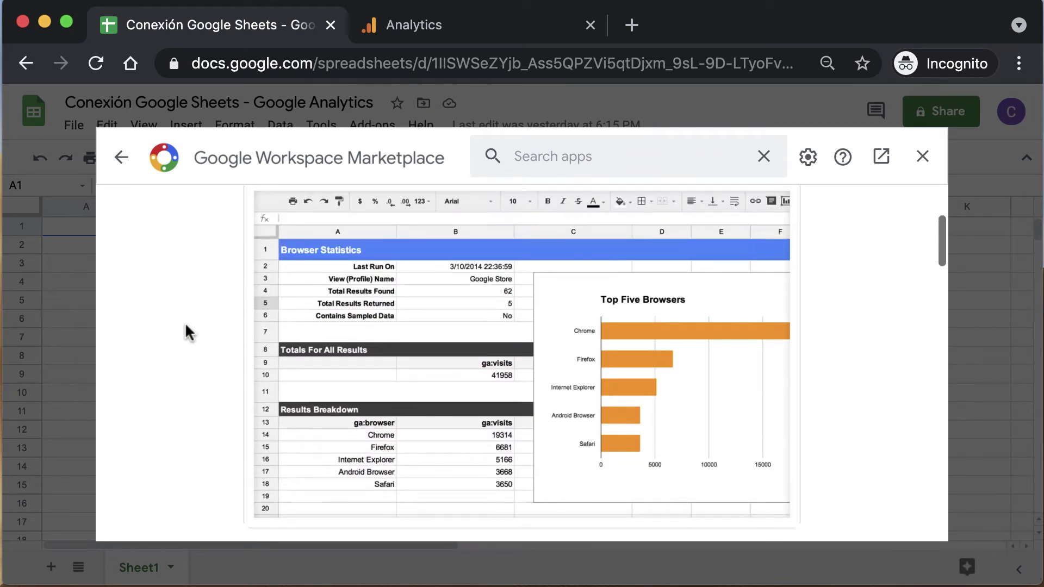
{"action": "scroll", "coordinate": [266, 405], "scroll_direction": "down", "scroll_amount": 5}
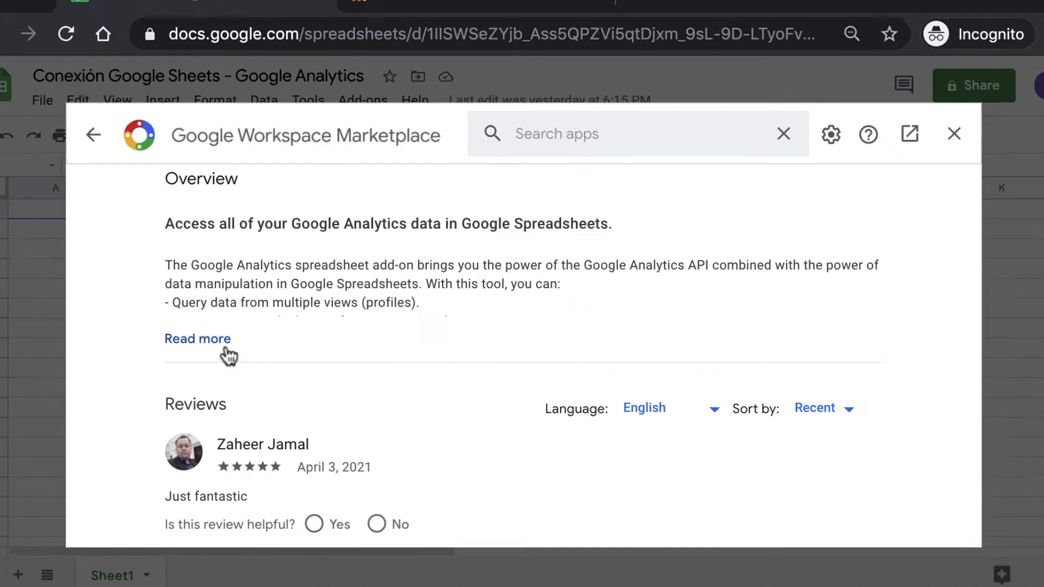
{"action": "left_click", "coordinate": [223, 348]}
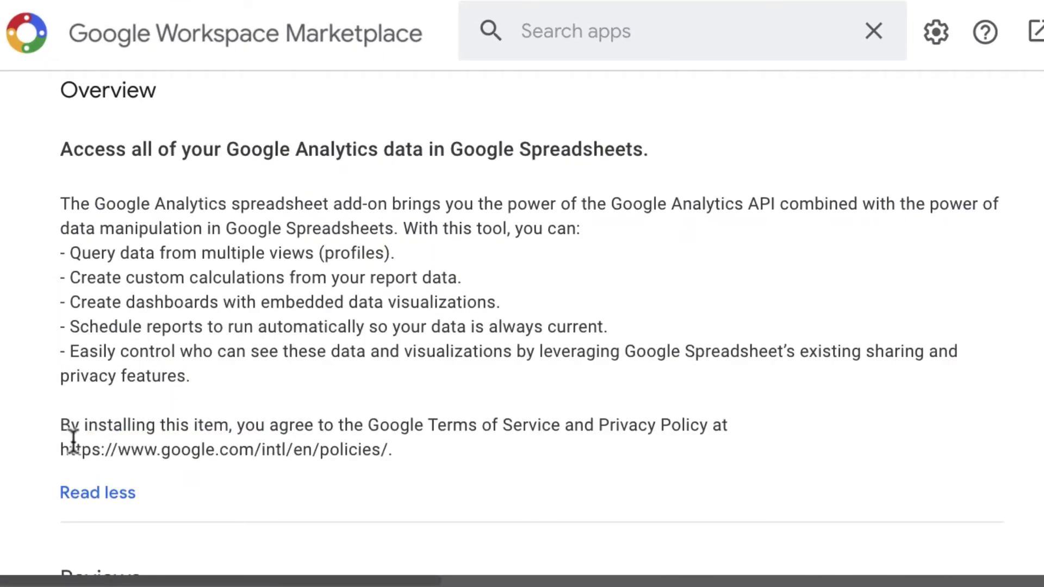
{"action": "left_click_drag", "start_coordinate": [61, 426], "coordinate": [216, 428]}
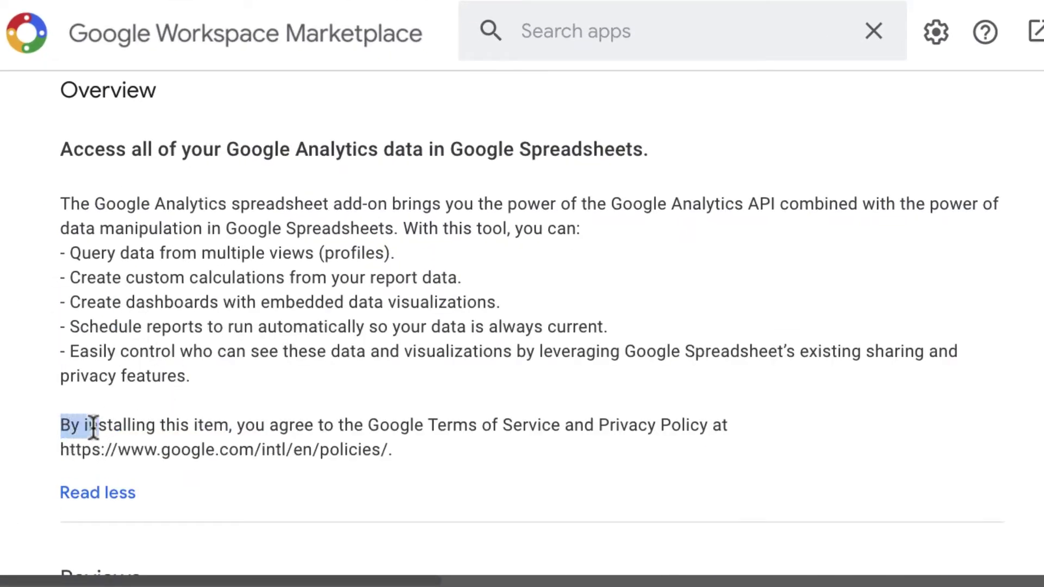
{"action": "left_click", "coordinate": [213, 430]}
{"action": "scroll", "coordinate": [204, 282], "scroll_direction": "up", "scroll_amount": 10}
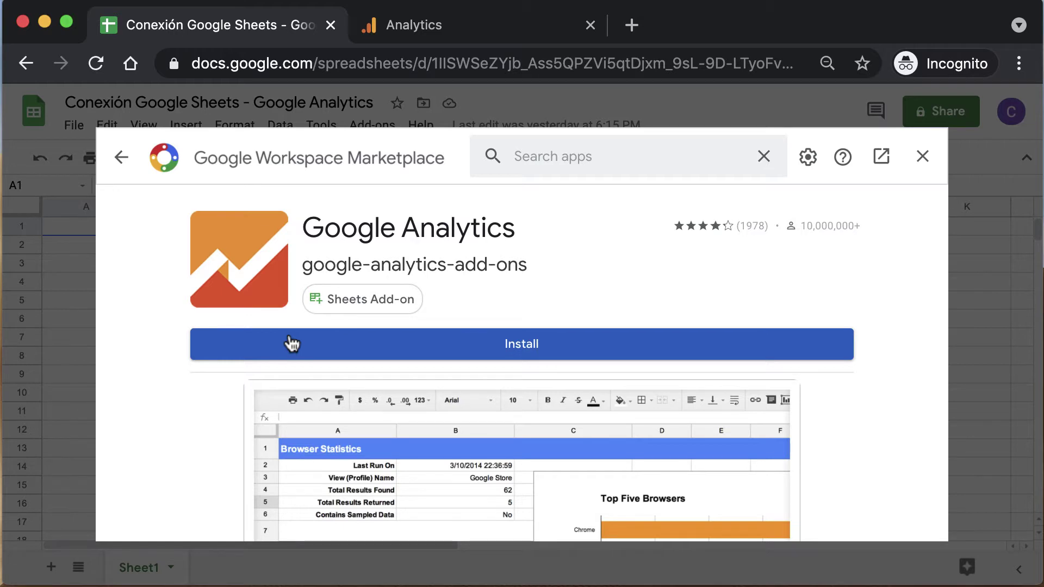
Step: Start installing the Google Analytics add-on and choose the account to authorise it
{"action": "left_click", "coordinate": [292, 343]}
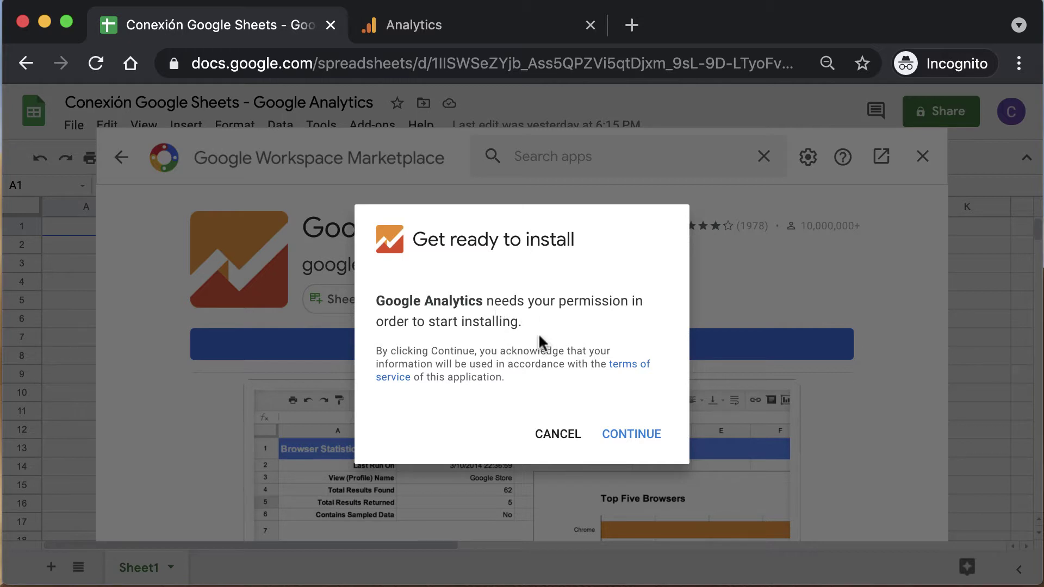
{"action": "left_click", "coordinate": [617, 435]}
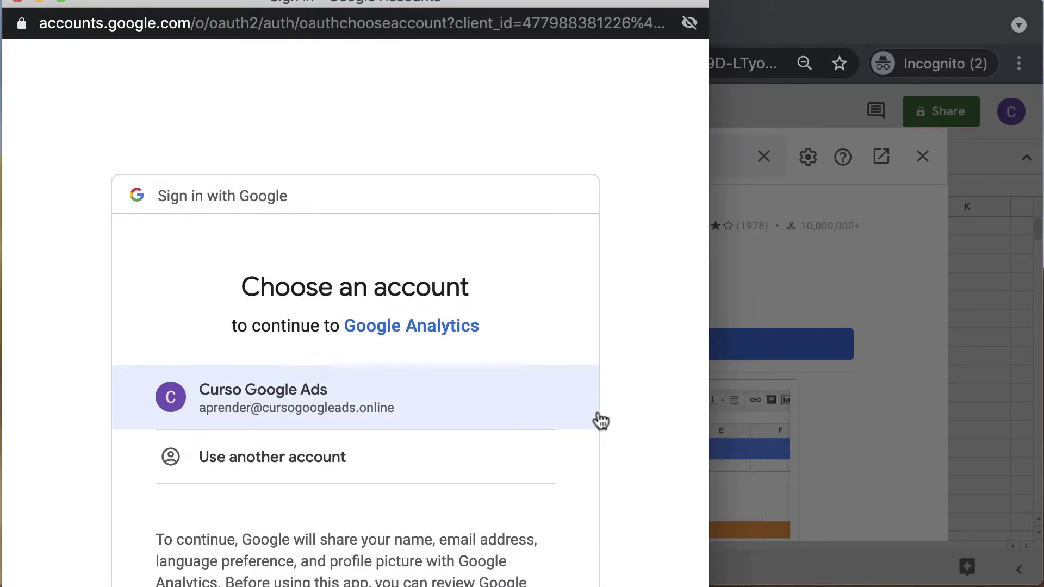
{"action": "left_click", "coordinate": [400, 405]}
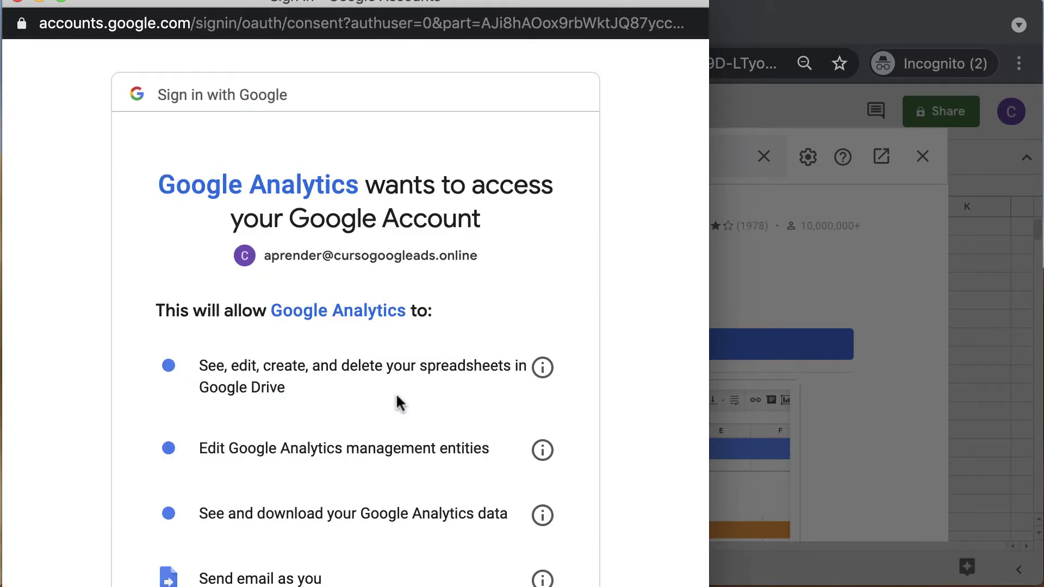
Step: Review the requested permissions on the consent page and allow them
{"action": "scroll", "coordinate": [399, 404], "scroll_direction": "down", "scroll_amount": 3}
{"action": "scroll", "coordinate": [400, 403], "scroll_direction": "down", "scroll_amount": 2}
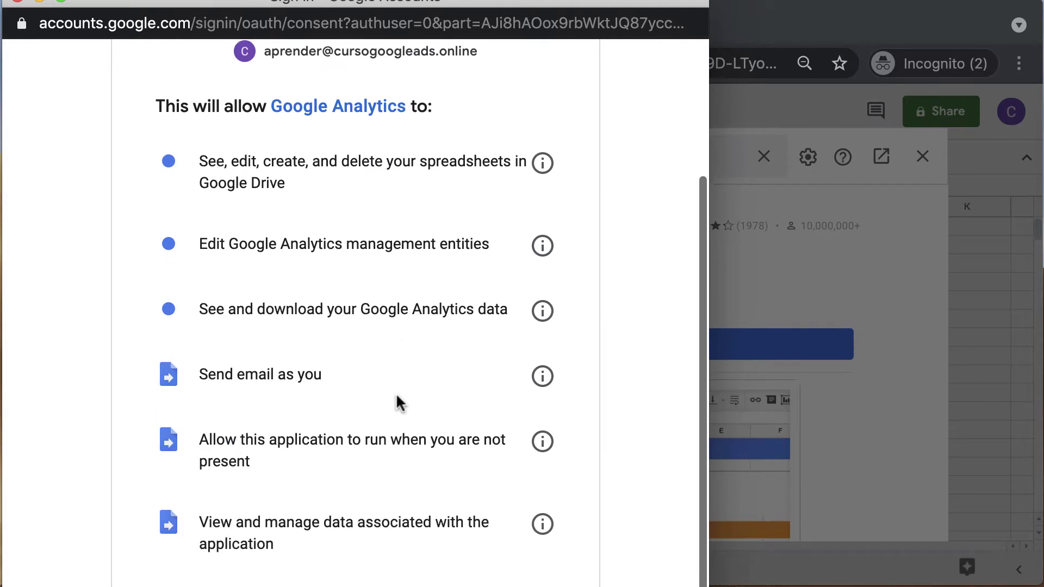
{"action": "scroll", "coordinate": [400, 403], "scroll_direction": "down", "scroll_amount": 1}
{"action": "scroll", "coordinate": [400, 403], "scroll_direction": "down", "scroll_amount": 1}
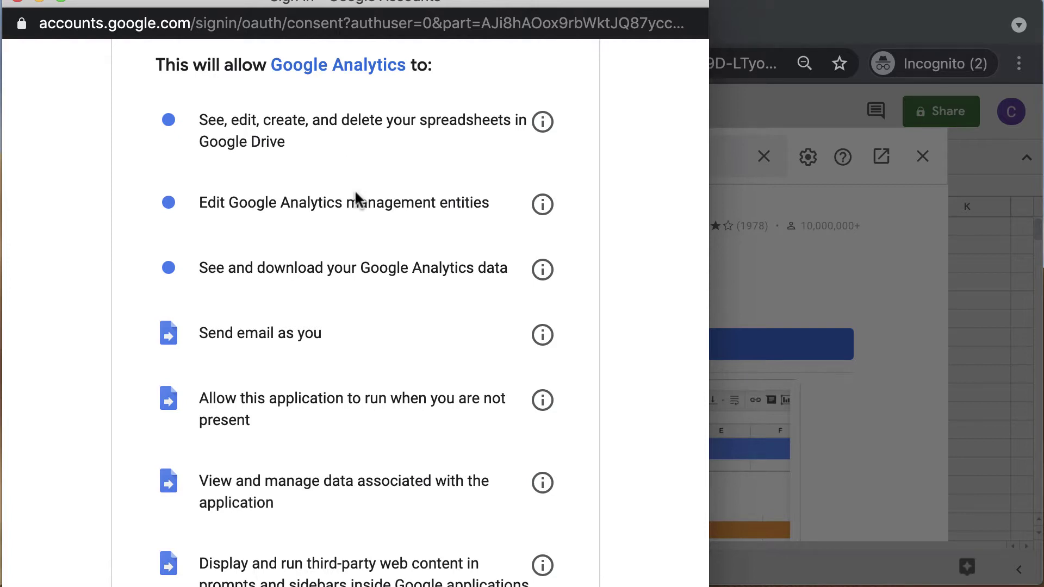
{"action": "scroll", "coordinate": [355, 201], "scroll_direction": "down", "scroll_amount": 2}
{"action": "scroll", "coordinate": [326, 218], "scroll_direction": "down", "scroll_amount": 2}
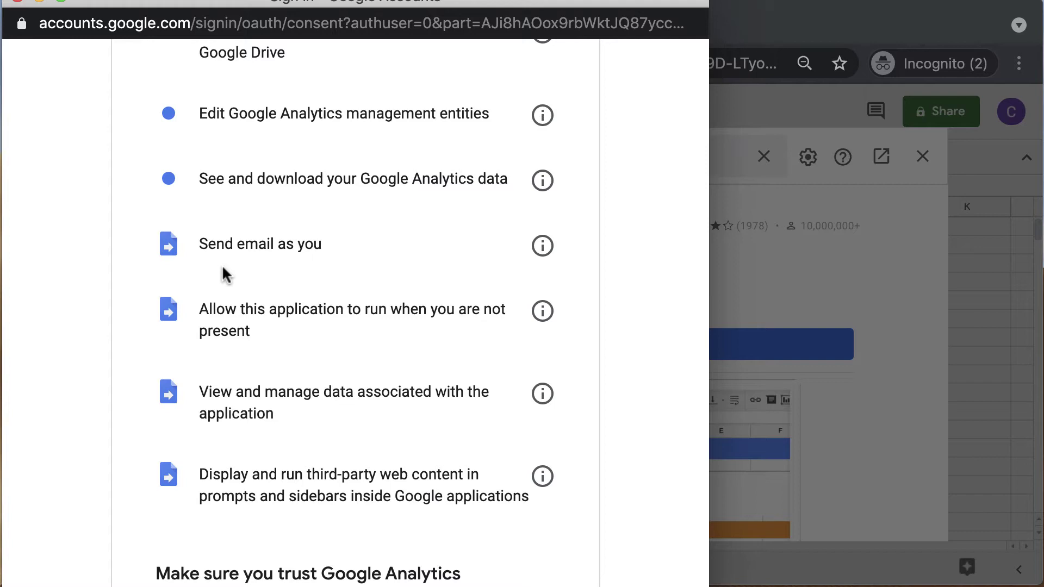
{"action": "scroll", "coordinate": [222, 268], "scroll_direction": "down", "scroll_amount": 3}
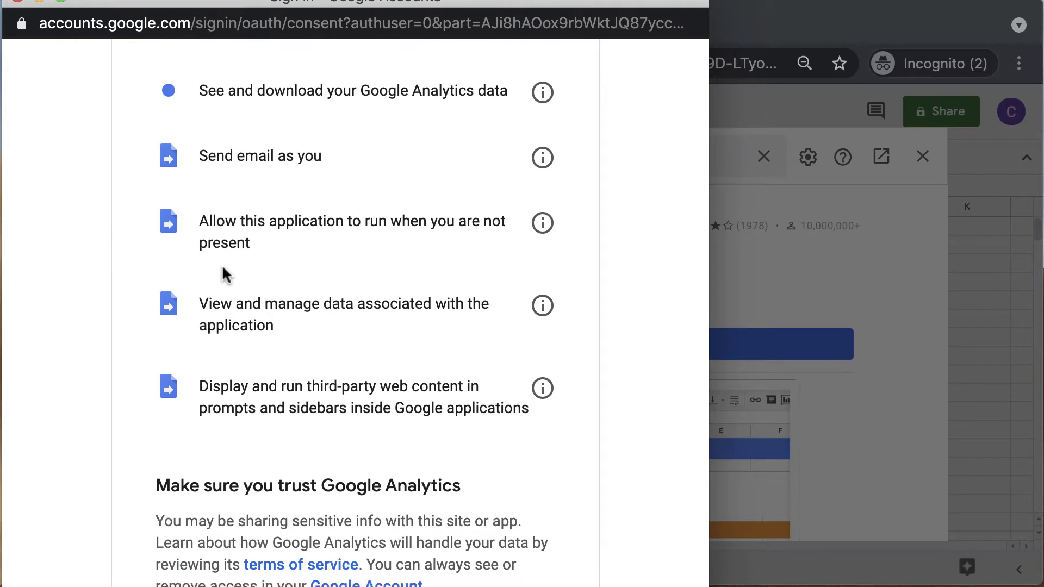
{"action": "scroll", "coordinate": [222, 268], "scroll_direction": "up", "scroll_amount": 1}
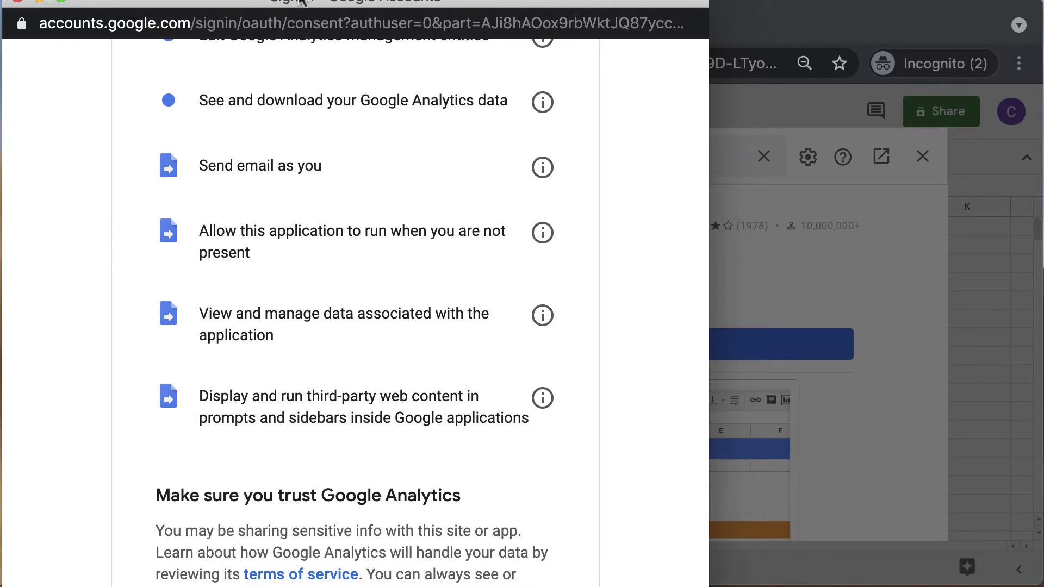
{"action": "scroll", "coordinate": [222, 265], "scroll_direction": "down", "scroll_amount": 3}
{"action": "scroll", "coordinate": [355, 294], "scroll_direction": "down", "scroll_amount": 2}
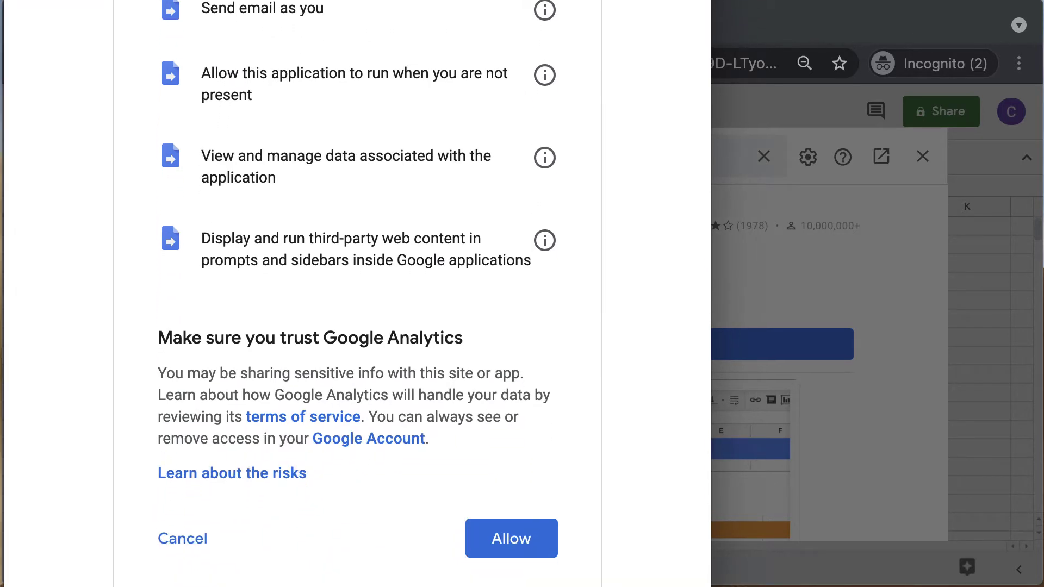
{"action": "left_click", "coordinate": [542, 548]}
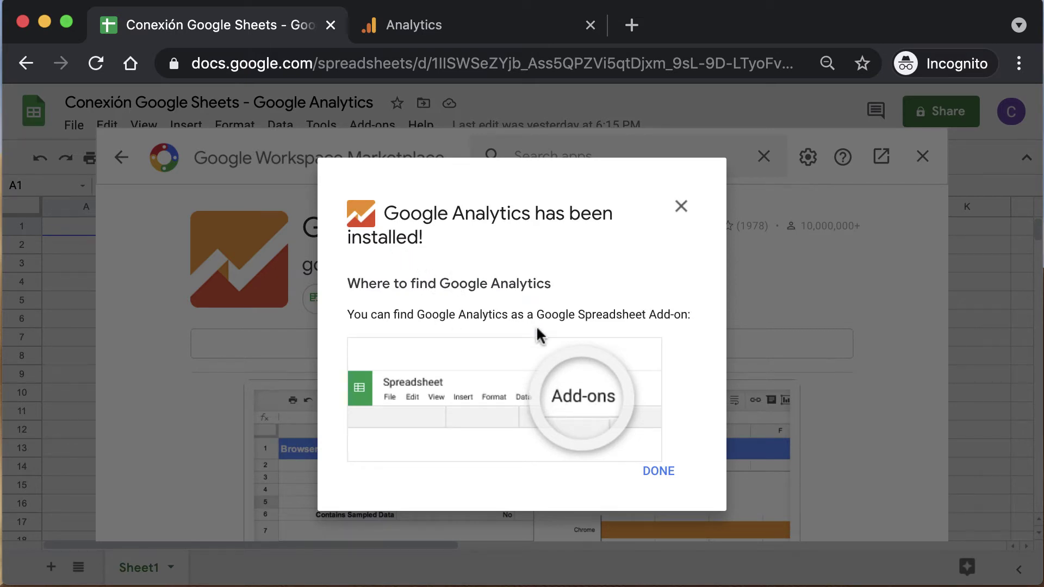
Step: Dismiss the install confirmation, close the Marketplace and show the Google Analytics add-on commands
{"action": "left_click", "coordinate": [675, 473]}
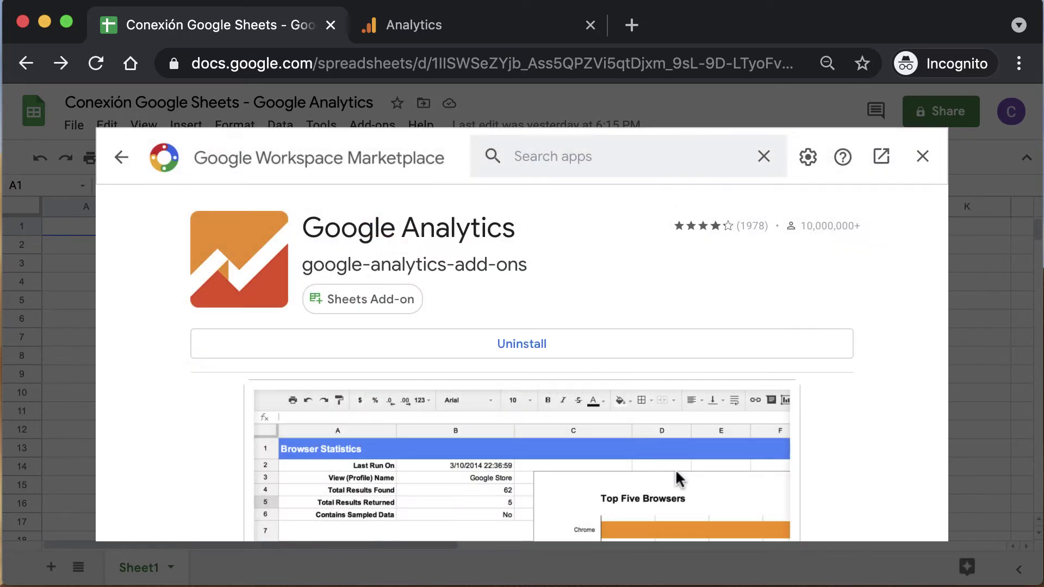
{"action": "left_click", "coordinate": [921, 158]}
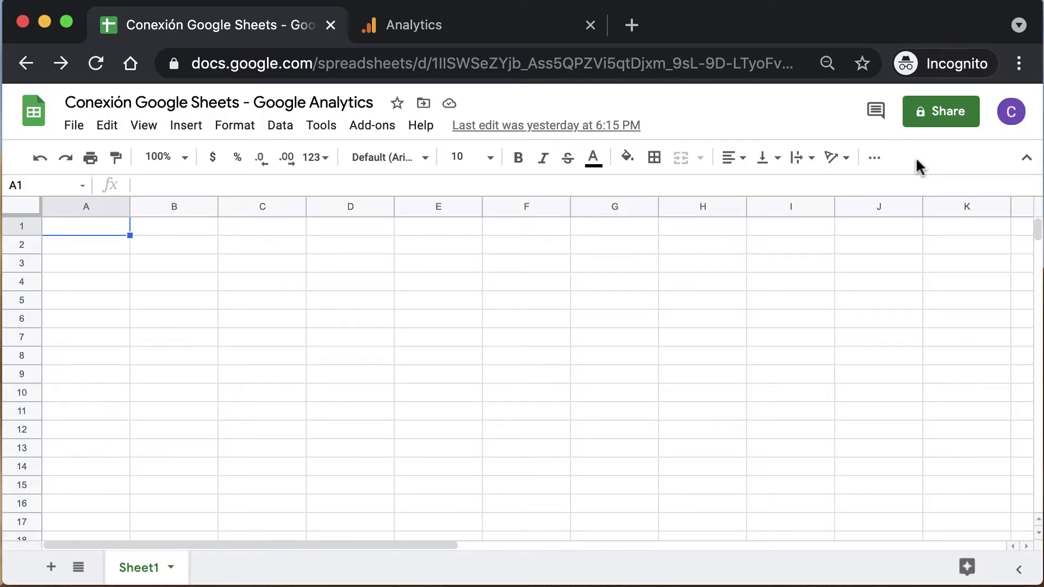
{"action": "left_click", "coordinate": [374, 127]}
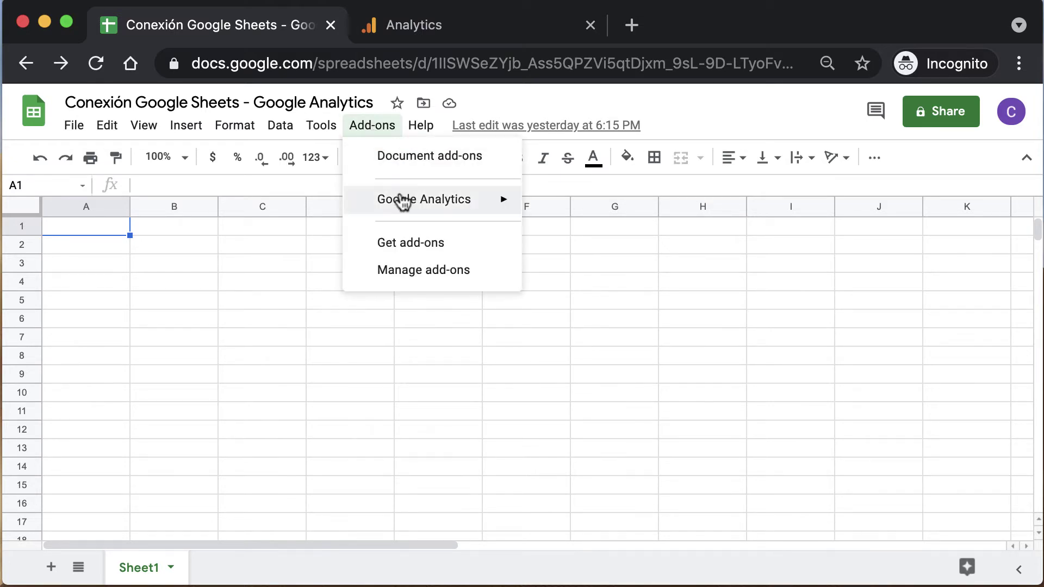
{"action": "mouse_move", "coordinate": [143, 290]}
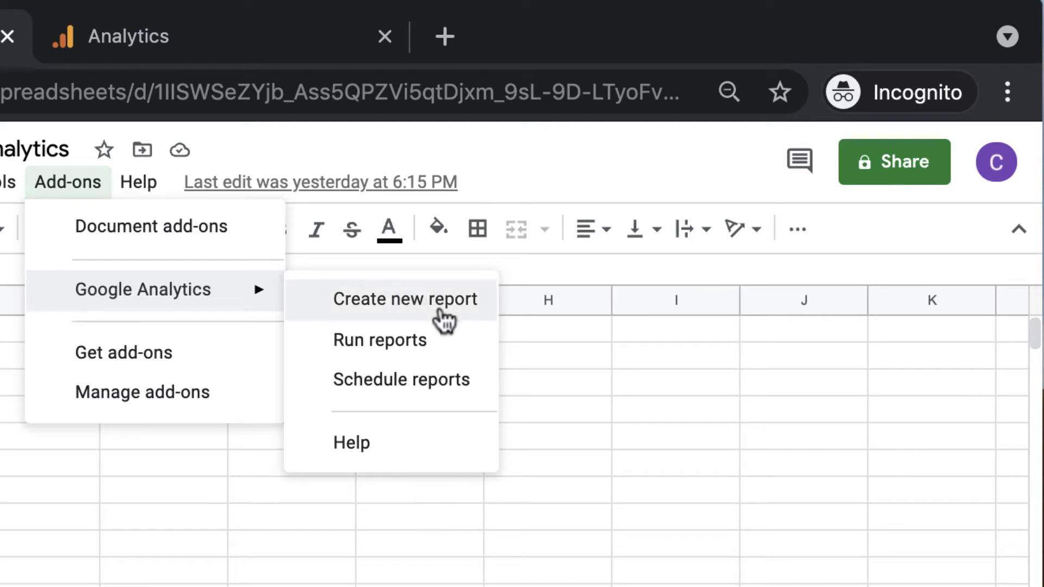
Step: Create a new report named 'Usuarios de España' on the account holding the Curso Google Ads Online property
{"action": "left_click", "coordinate": [440, 318]}
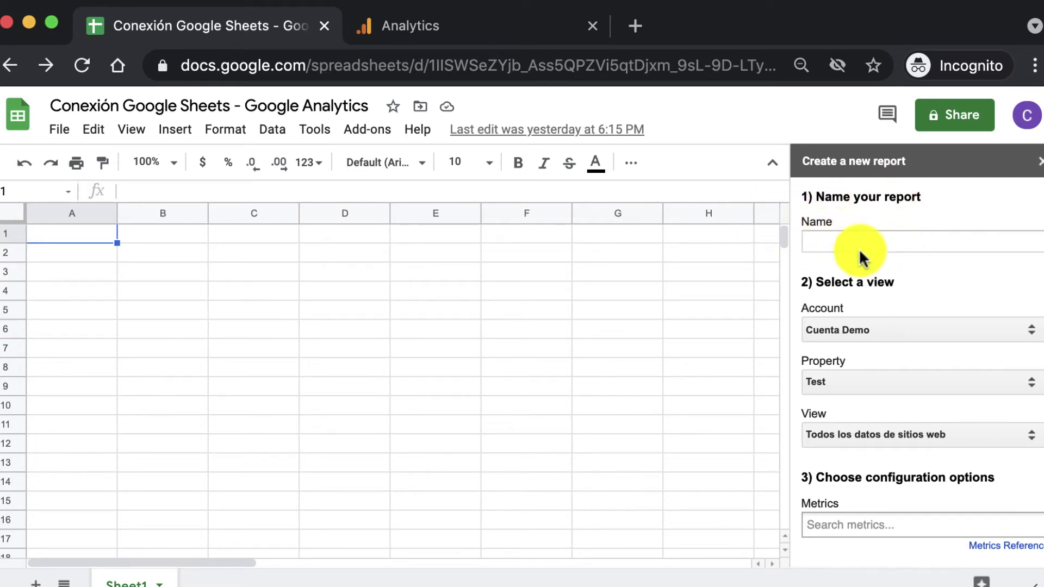
{"action": "scroll", "coordinate": [875, 267], "scroll_direction": "down", "scroll_amount": 5}
{"action": "scroll", "coordinate": [883, 268], "scroll_direction": "up", "scroll_amount": 5}
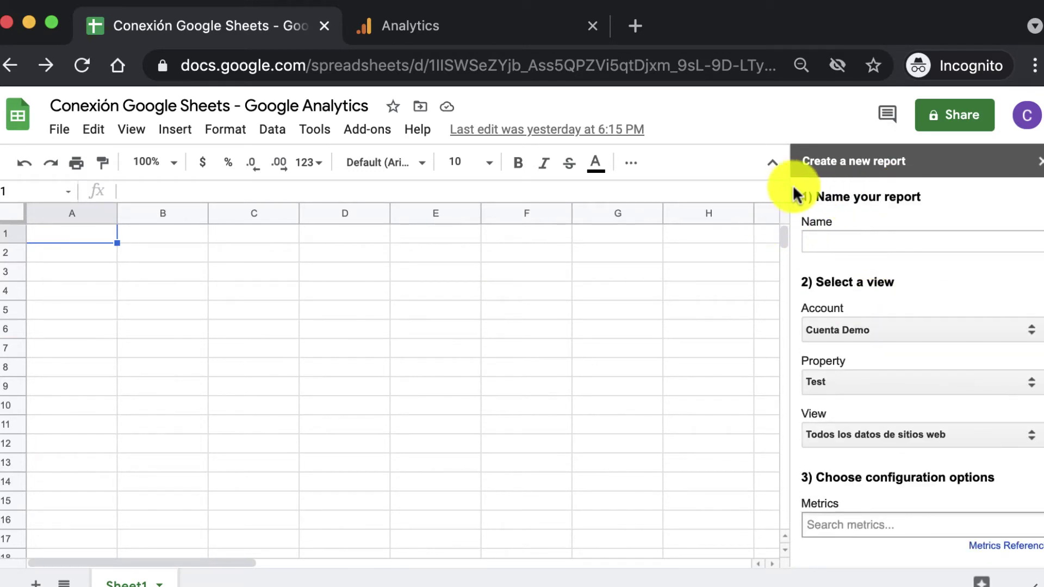
{"action": "left_click", "coordinate": [872, 242]}
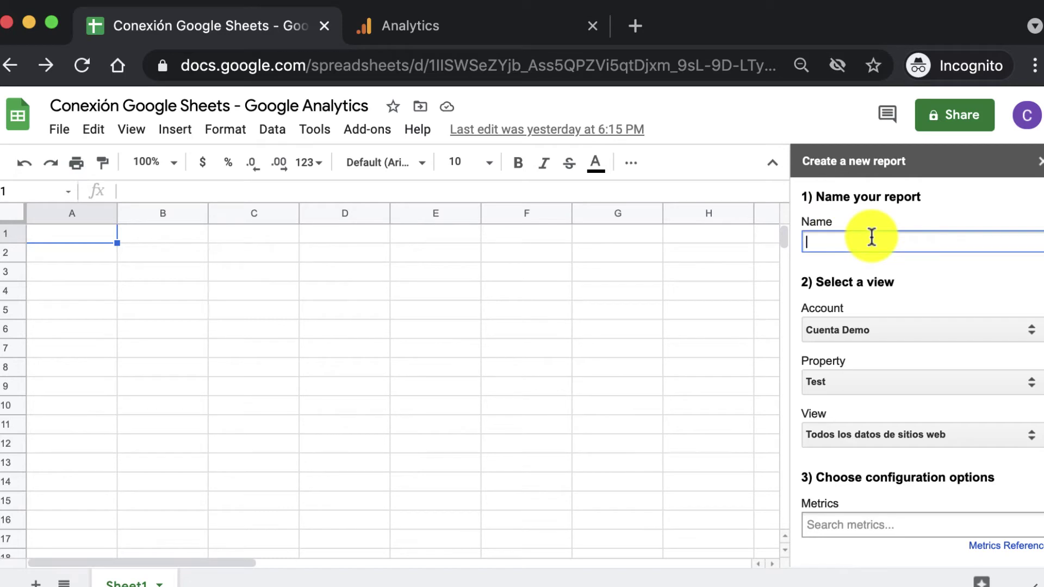
{"action": "type", "text": "Usu"}
{"action": "type", "text": "arios de "}
{"action": "type", "text": "España"}
{"action": "scroll", "coordinate": [872, 301], "scroll_direction": "down", "scroll_amount": 2}
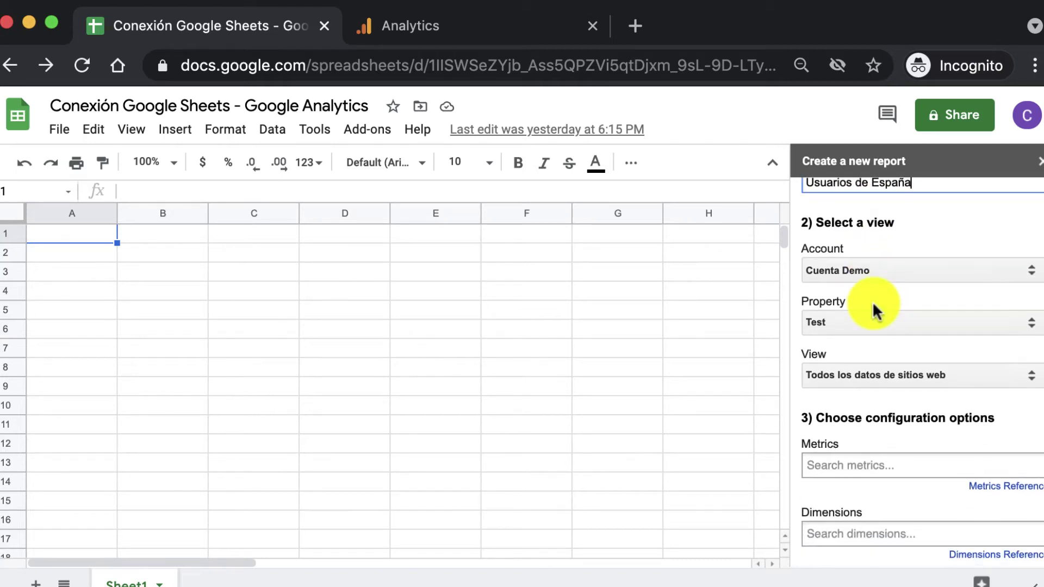
{"action": "left_click", "coordinate": [823, 272]}
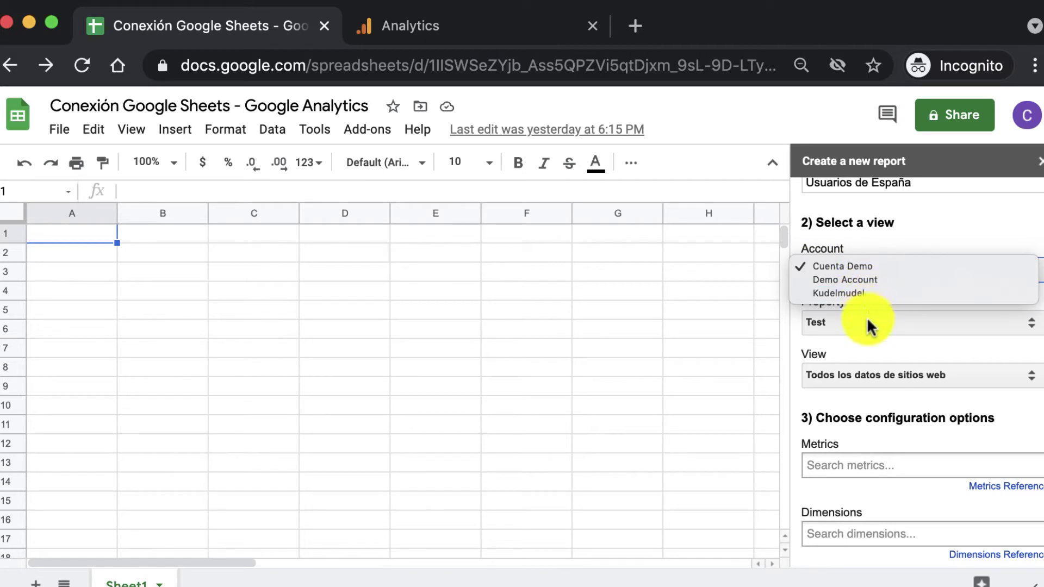
{"action": "left_click", "coordinate": [860, 293]}
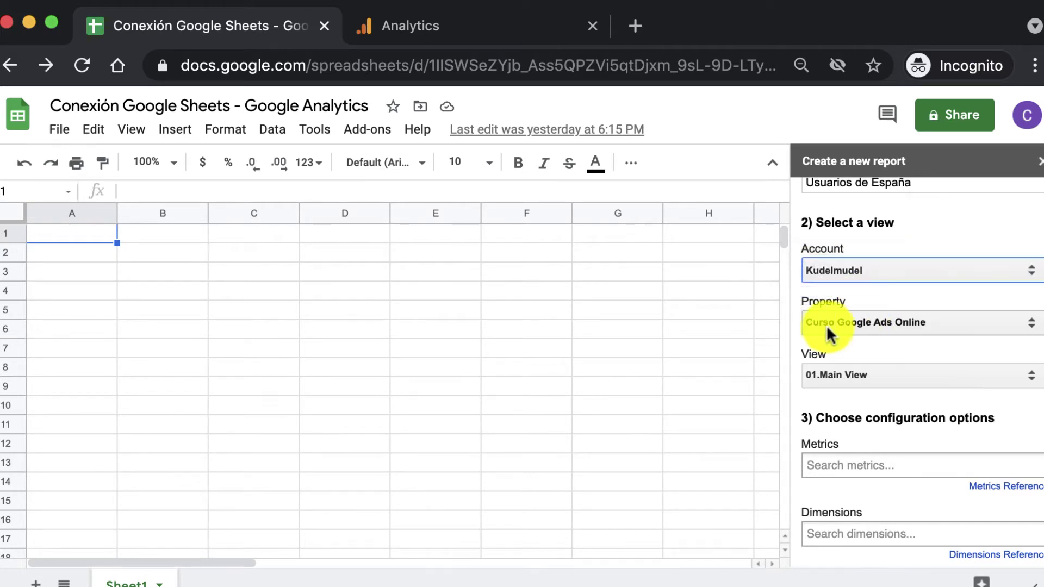
{"action": "scroll", "coordinate": [838, 358], "scroll_direction": "down", "scroll_amount": 1}
{"action": "scroll", "coordinate": [836, 358], "scroll_direction": "down", "scroll_amount": 2}
Step: Add Users and New Users as the report's metrics
{"action": "scroll", "coordinate": [835, 357], "scroll_direction": "up", "scroll_amount": 3}
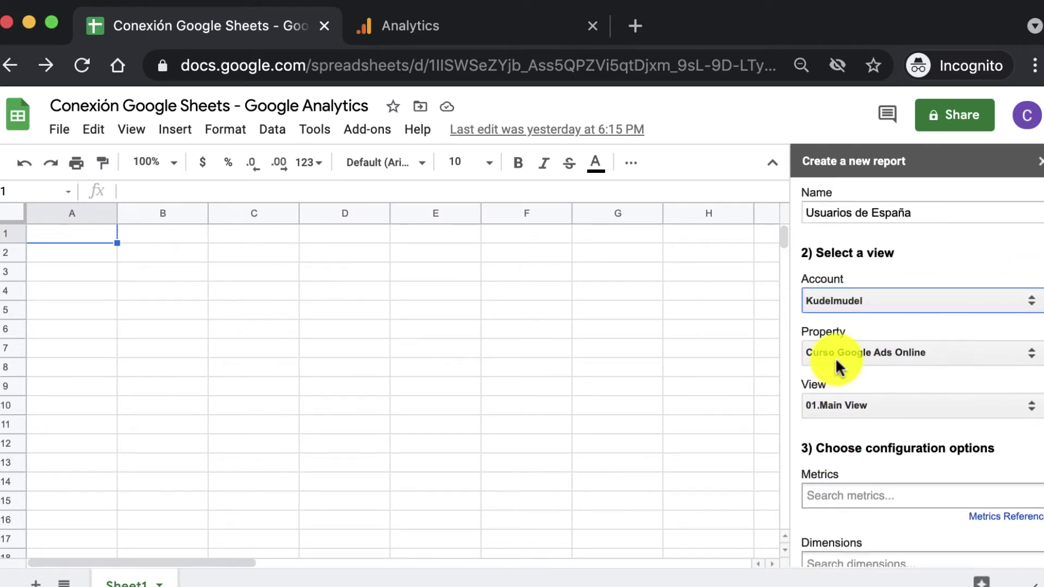
{"action": "scroll", "coordinate": [836, 358], "scroll_direction": "down", "scroll_amount": 2}
{"action": "left_click", "coordinate": [843, 419]}
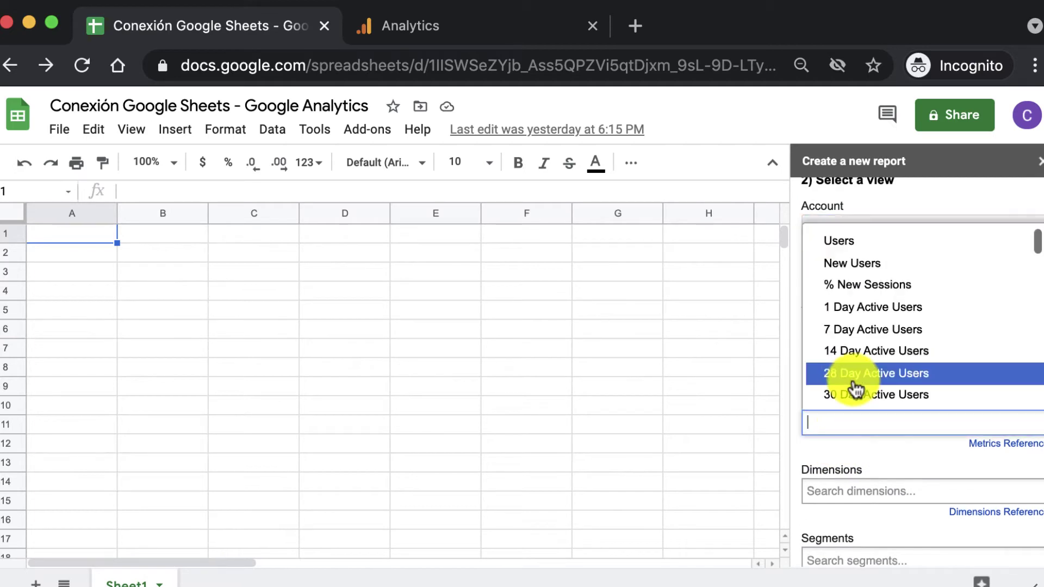
{"action": "scroll", "coordinate": [857, 406], "scroll_direction": "down", "scroll_amount": 1}
{"action": "scroll", "coordinate": [856, 402], "scroll_direction": "up", "scroll_amount": 2}
{"action": "scroll", "coordinate": [869, 322], "scroll_direction": "down", "scroll_amount": 1}
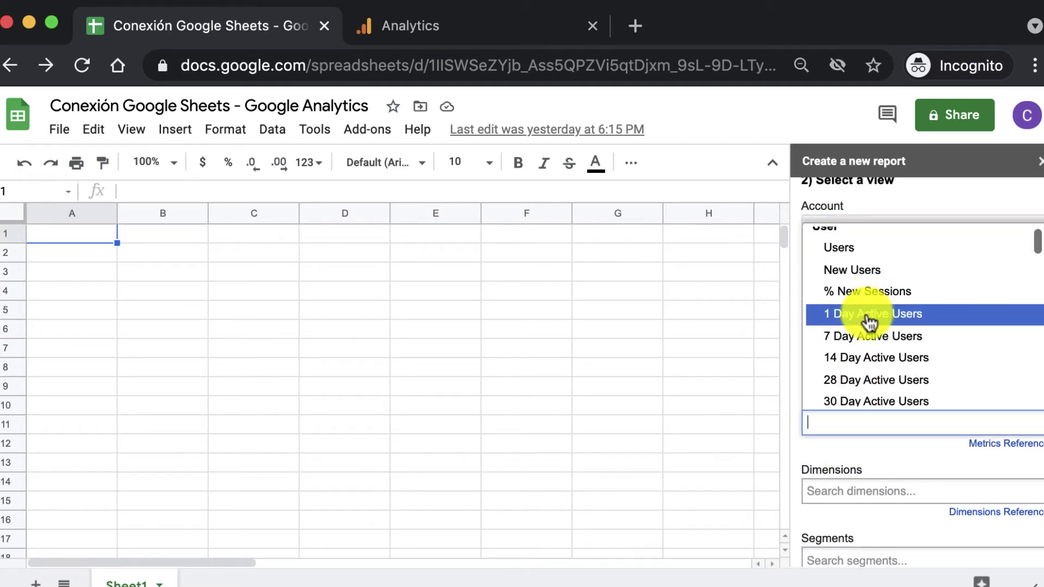
{"action": "scroll", "coordinate": [870, 321], "scroll_direction": "down", "scroll_amount": 5}
{"action": "scroll", "coordinate": [869, 321], "scroll_direction": "down", "scroll_amount": 3}
{"action": "scroll", "coordinate": [870, 322], "scroll_direction": "down", "scroll_amount": 3}
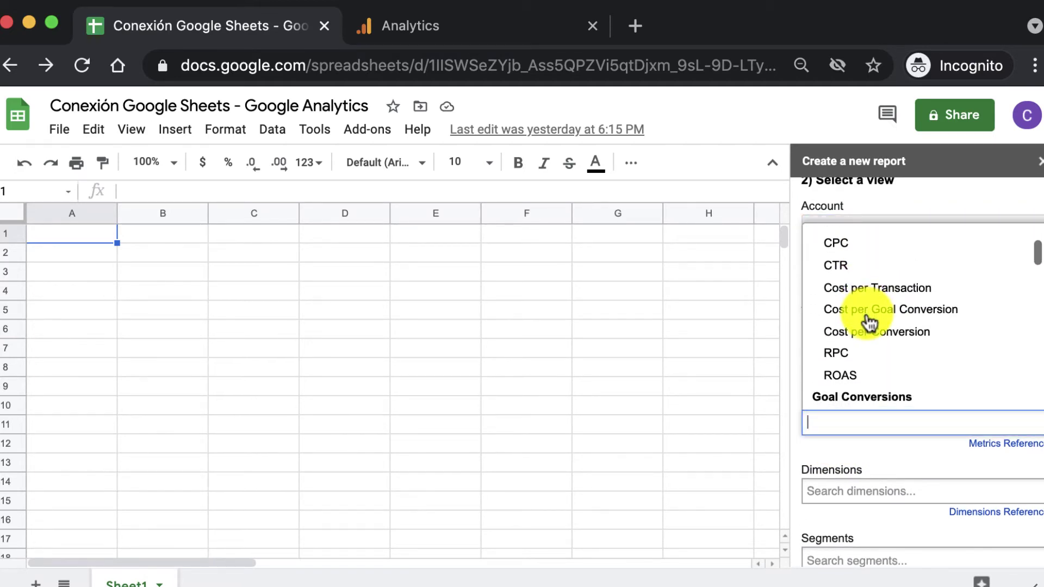
{"action": "scroll", "coordinate": [869, 321], "scroll_direction": "down", "scroll_amount": 1}
{"action": "scroll", "coordinate": [869, 322], "scroll_direction": "down", "scroll_amount": 1}
{"action": "scroll", "coordinate": [869, 321], "scroll_direction": "down", "scroll_amount": 3}
{"action": "scroll", "coordinate": [870, 322], "scroll_direction": "down", "scroll_amount": 1}
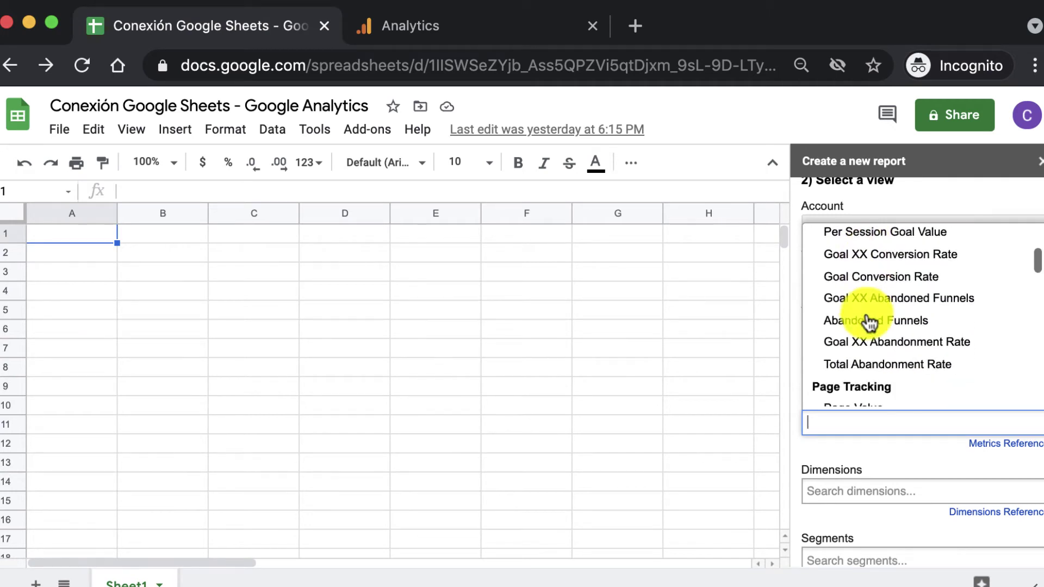
{"action": "scroll", "coordinate": [869, 321], "scroll_direction": "down", "scroll_amount": 3}
{"action": "scroll", "coordinate": [870, 321], "scroll_direction": "down", "scroll_amount": 3}
{"action": "scroll", "coordinate": [870, 321], "scroll_direction": "down", "scroll_amount": 3}
{"action": "scroll", "coordinate": [869, 322], "scroll_direction": "down", "scroll_amount": 3}
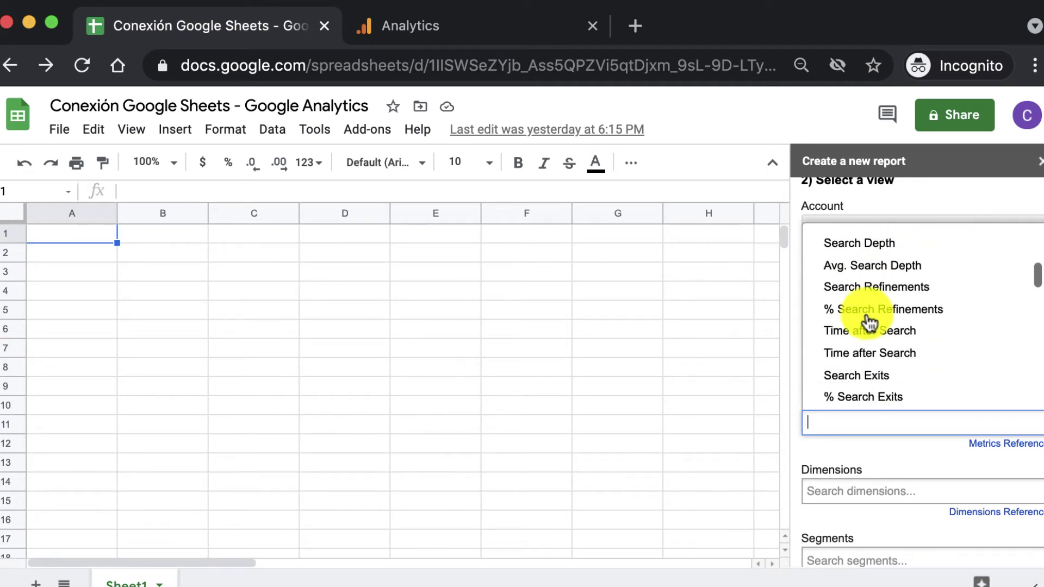
{"action": "scroll", "coordinate": [870, 322], "scroll_direction": "down", "scroll_amount": 3}
{"action": "scroll", "coordinate": [869, 321], "scroll_direction": "down", "scroll_amount": 3}
{"action": "scroll", "coordinate": [869, 322], "scroll_direction": "down", "scroll_amount": 3}
{"action": "scroll", "coordinate": [870, 322], "scroll_direction": "down", "scroll_amount": 3}
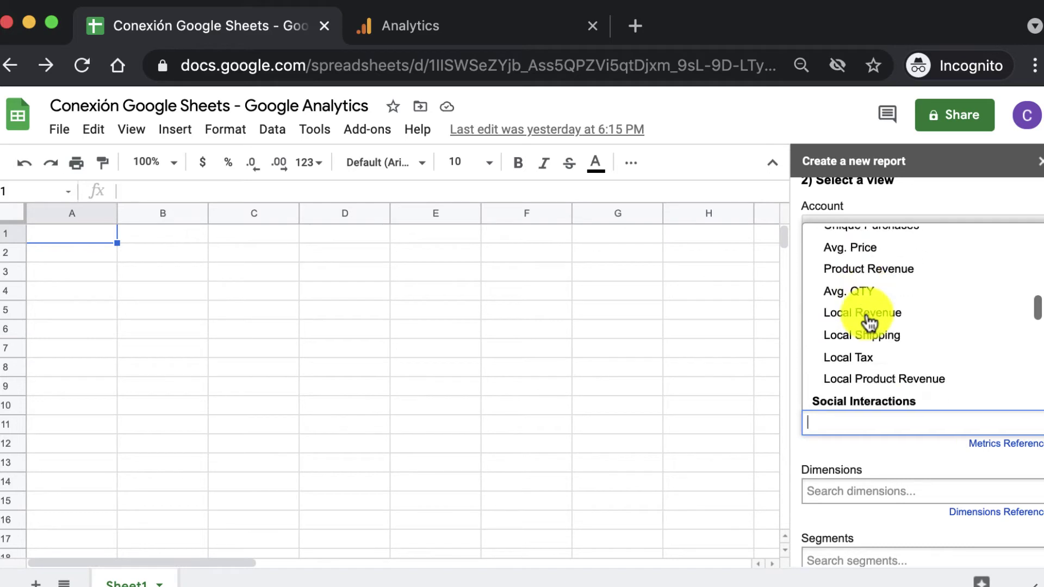
{"action": "scroll", "coordinate": [870, 321], "scroll_direction": "down", "scroll_amount": 2}
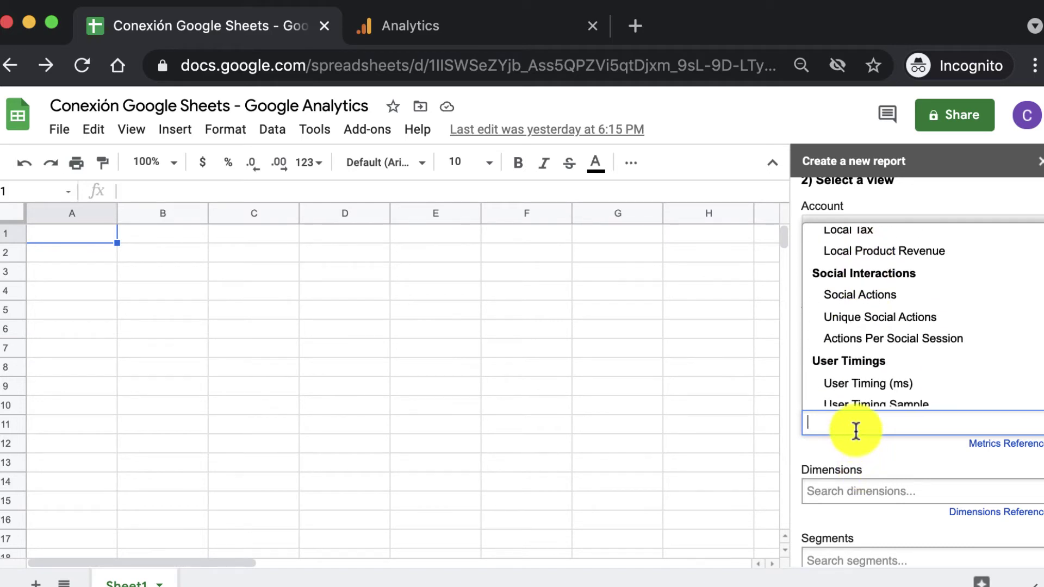
{"action": "type", "text": "users"}
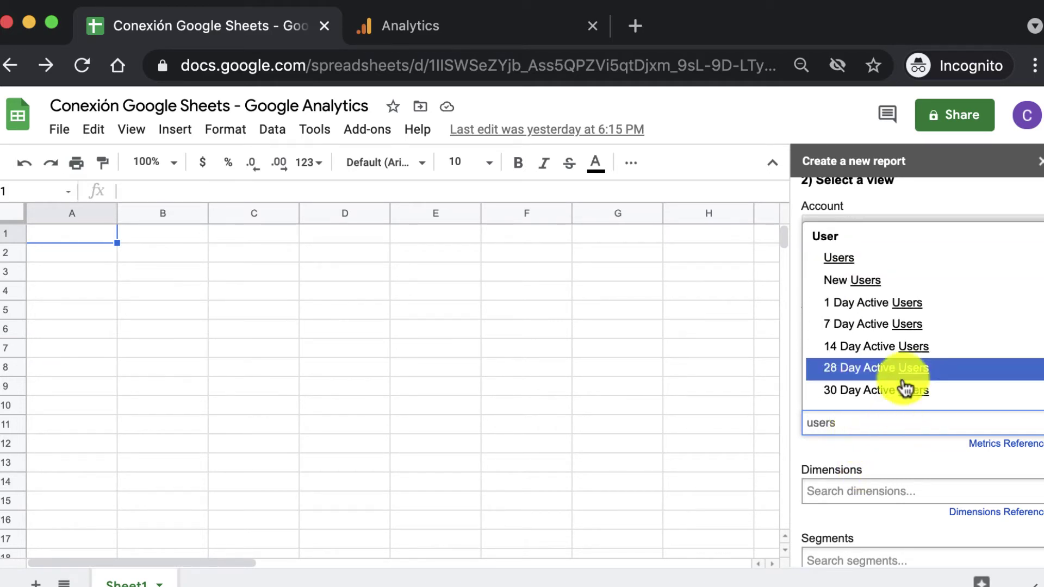
{"action": "left_click", "coordinate": [863, 259]}
{"action": "type", "text": "new"}
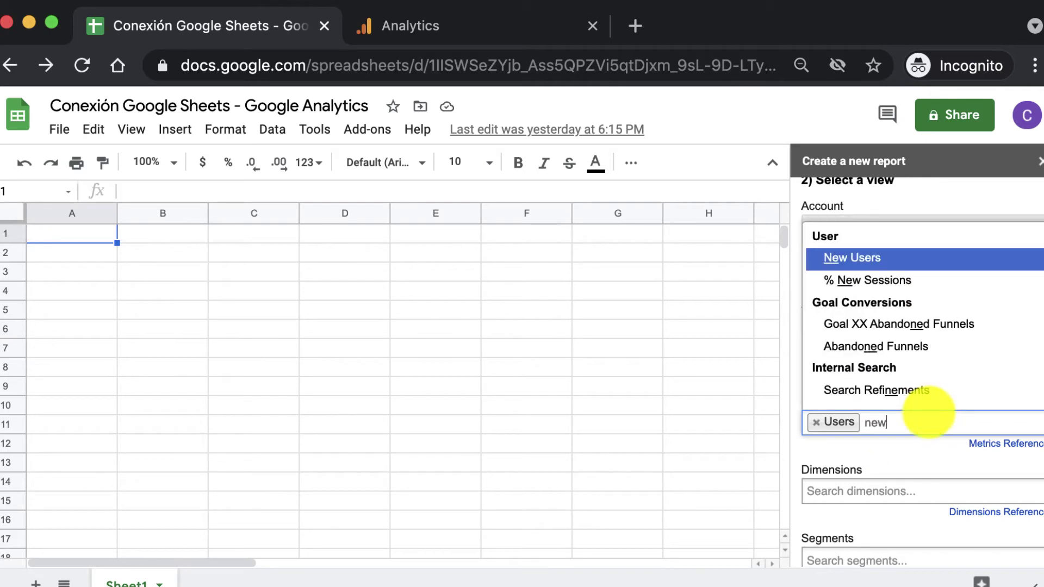
{"action": "left_click", "coordinate": [907, 309]}
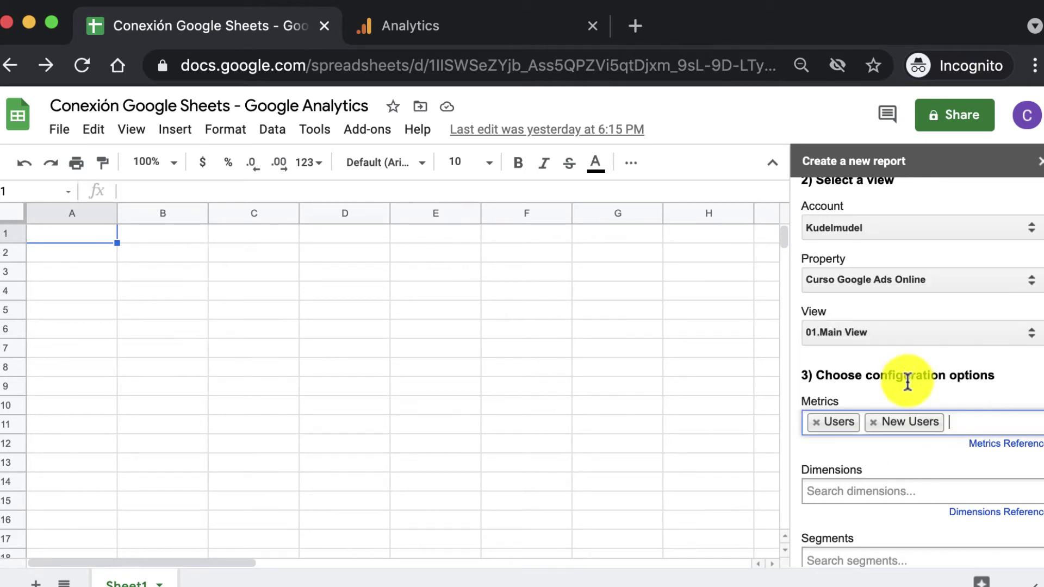
{"action": "left_click", "coordinate": [880, 455]}
Step: Search 'city' and add City as the report's dimension
{"action": "scroll", "coordinate": [879, 455], "scroll_direction": "down", "scroll_amount": 1}
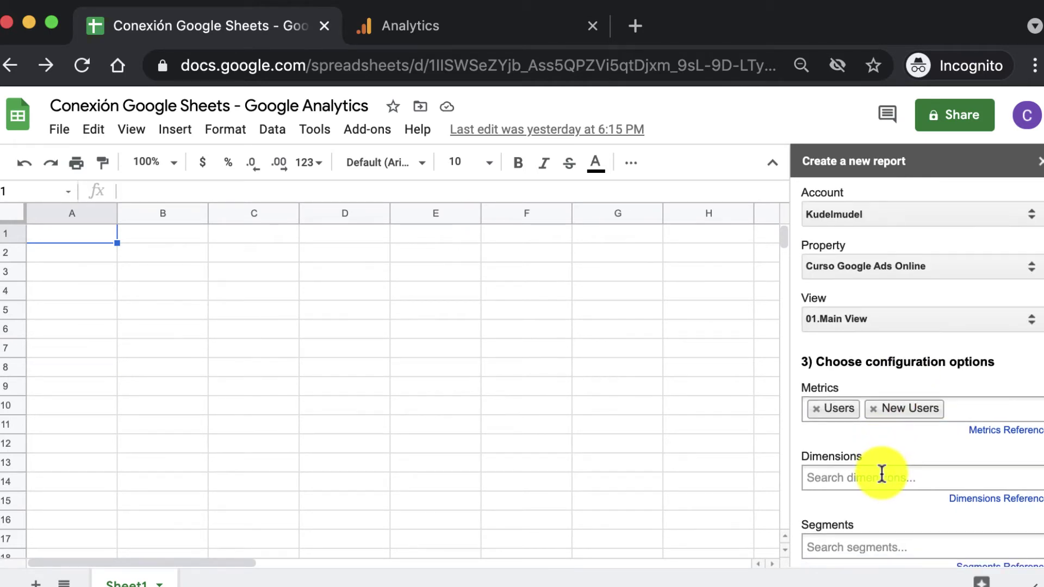
{"action": "left_click", "coordinate": [881, 474]}
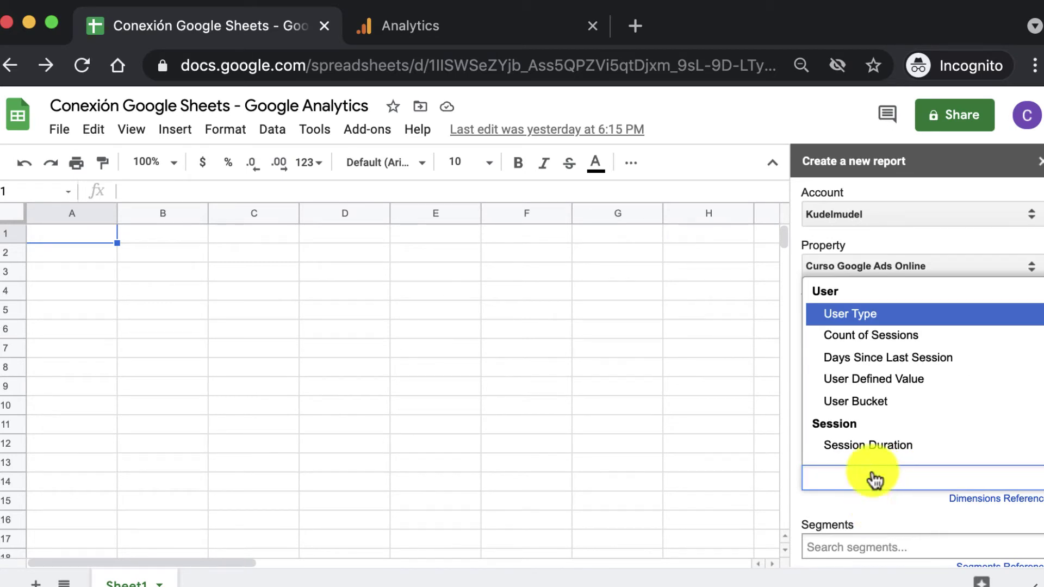
{"action": "scroll", "coordinate": [889, 448], "scroll_direction": "down", "scroll_amount": 2}
{"action": "scroll", "coordinate": [890, 451], "scroll_direction": "down", "scroll_amount": 2}
{"action": "scroll", "coordinate": [890, 451], "scroll_direction": "up", "scroll_amount": 5}
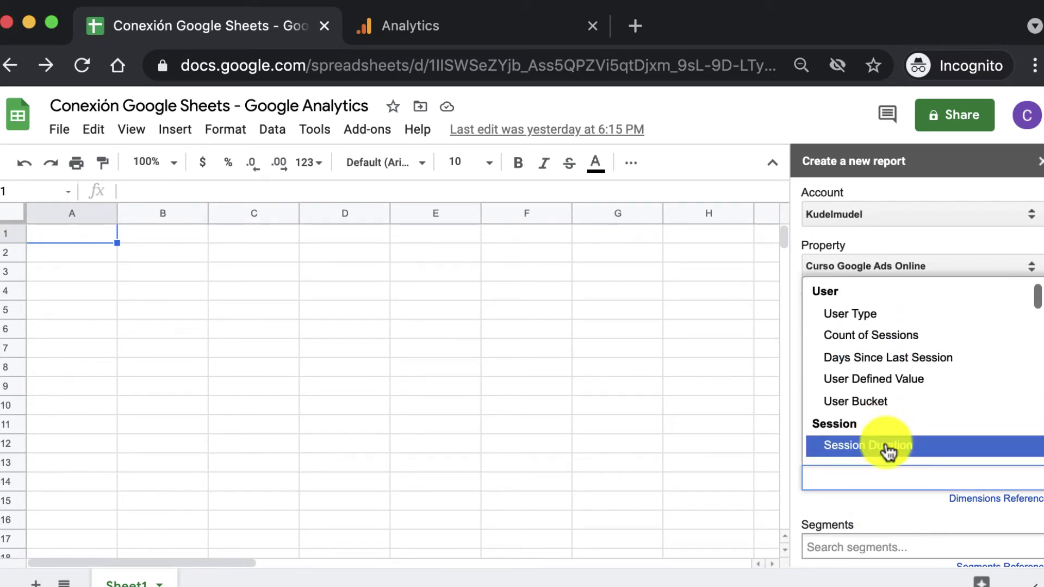
{"action": "type", "text": "city"}
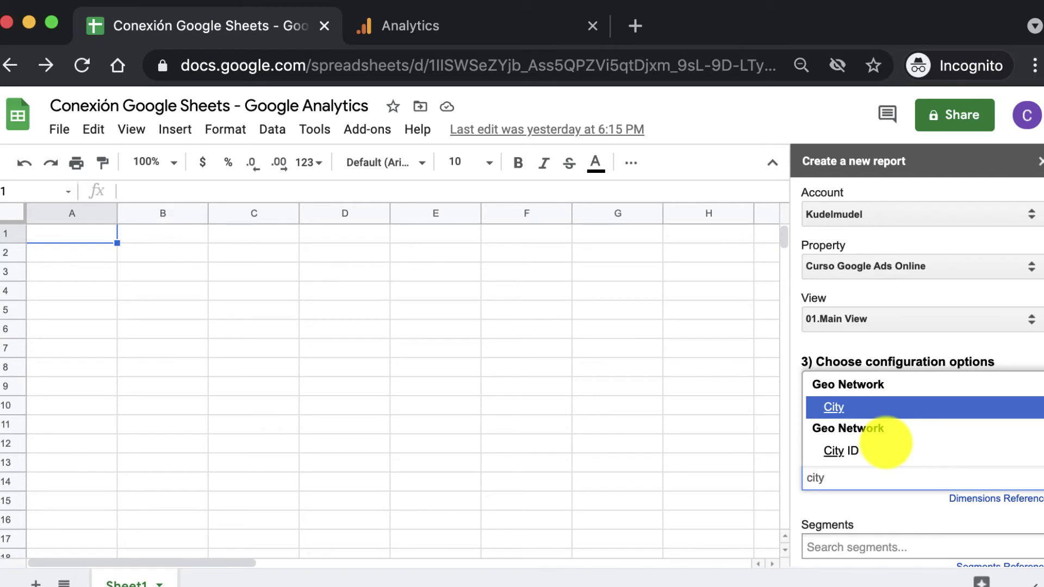
{"action": "left_click", "coordinate": [845, 416]}
{"action": "scroll", "coordinate": [843, 408], "scroll_direction": "down", "scroll_amount": 3}
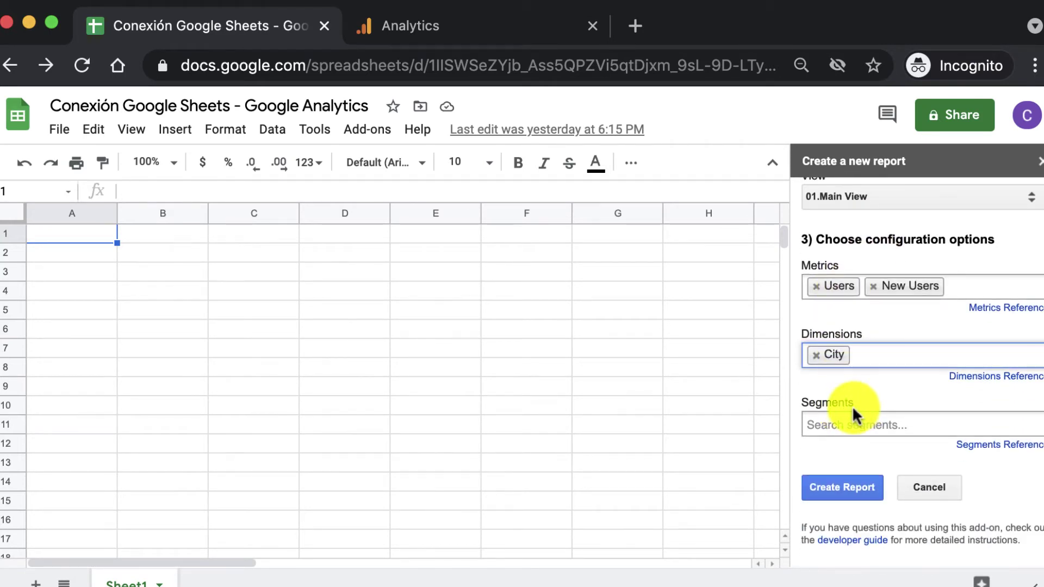
{"action": "scroll", "coordinate": [856, 332], "scroll_direction": "up", "scroll_amount": 5}
{"action": "scroll", "coordinate": [858, 329], "scroll_direction": "up", "scroll_amount": 1}
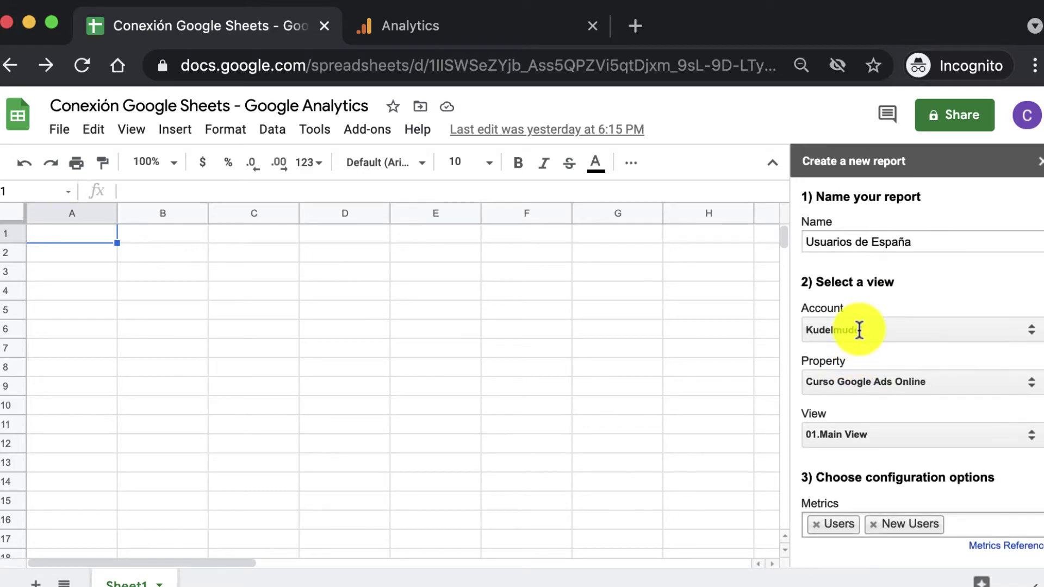
{"action": "scroll", "coordinate": [858, 329], "scroll_direction": "down", "scroll_amount": 4}
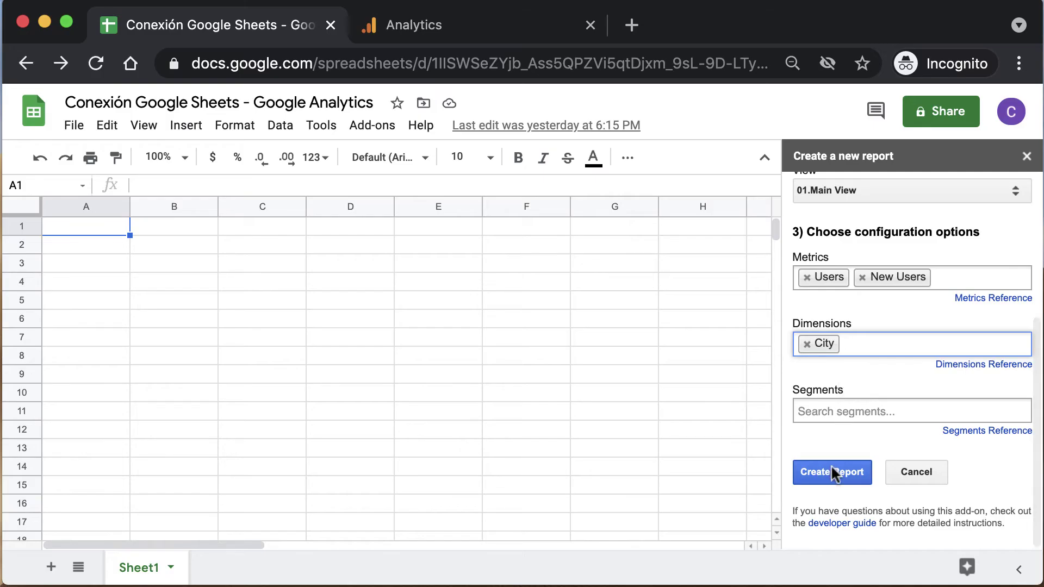
{"action": "left_click", "coordinate": [832, 469]}
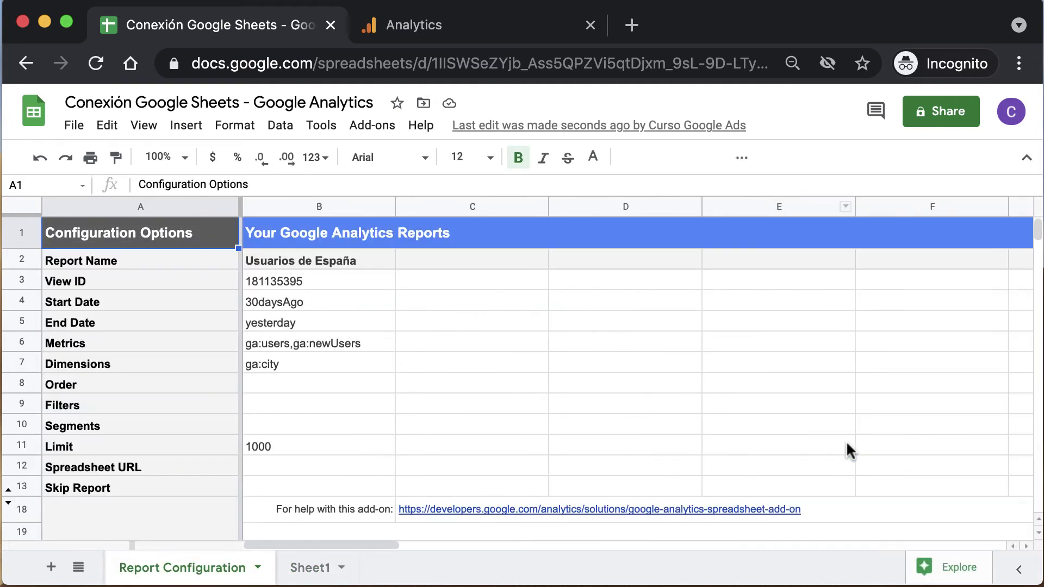
{"action": "left_click", "coordinate": [311, 567]}
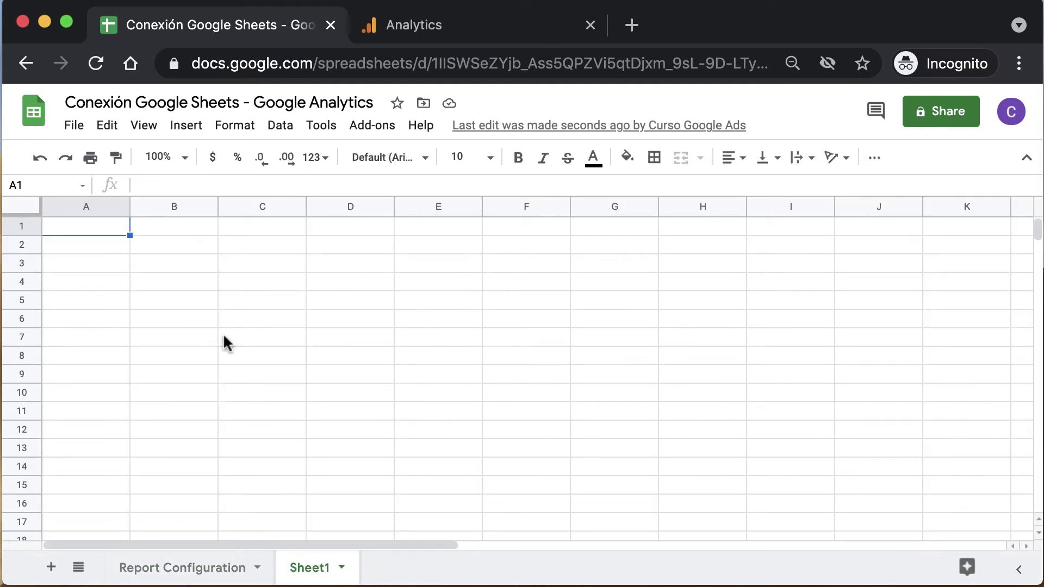
{"action": "left_click", "coordinate": [237, 569]}
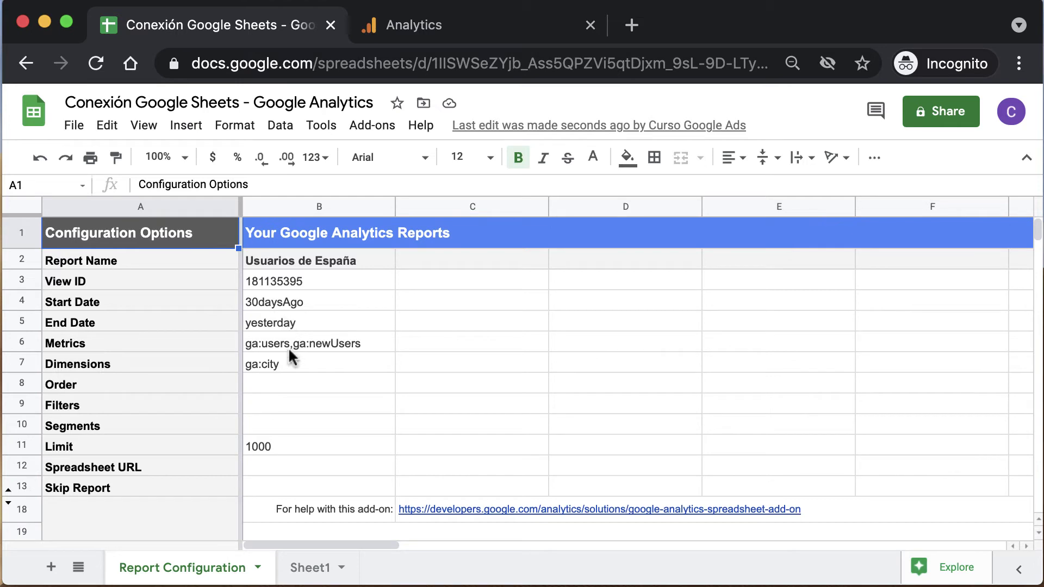
{"action": "scroll", "coordinate": [289, 388], "scroll_direction": "down", "scroll_amount": 5}
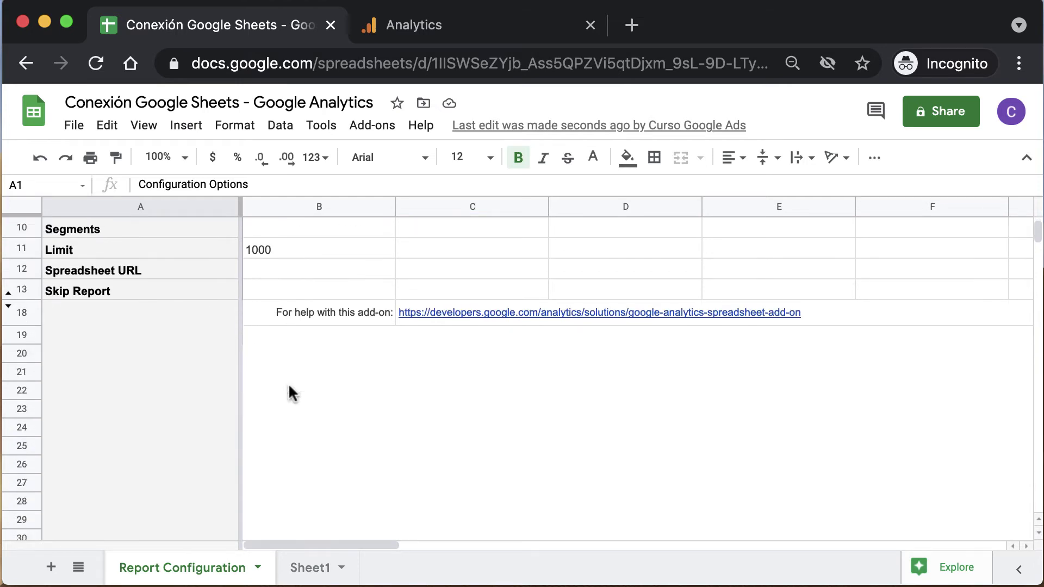
{"action": "scroll", "coordinate": [289, 387], "scroll_direction": "down", "scroll_amount": 1}
{"action": "scroll", "coordinate": [290, 388], "scroll_direction": "up", "scroll_amount": 3}
{"action": "scroll", "coordinate": [288, 387], "scroll_direction": "up", "scroll_amount": 2}
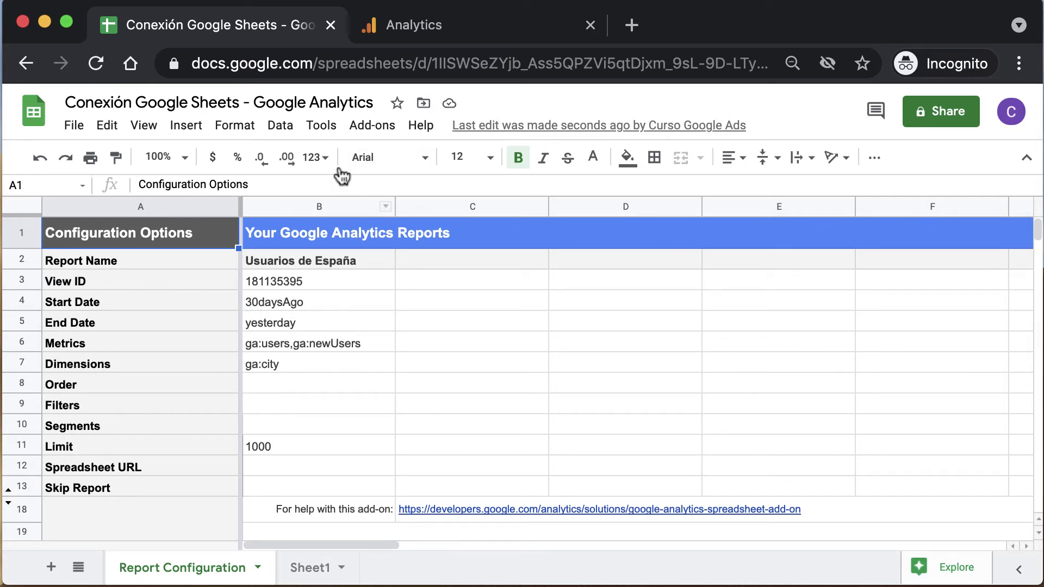
Step: Run the Google Analytics reports and dismiss the Report Status message
{"action": "left_click", "coordinate": [364, 129]}
{"action": "mouse_move", "coordinate": [423, 199]}
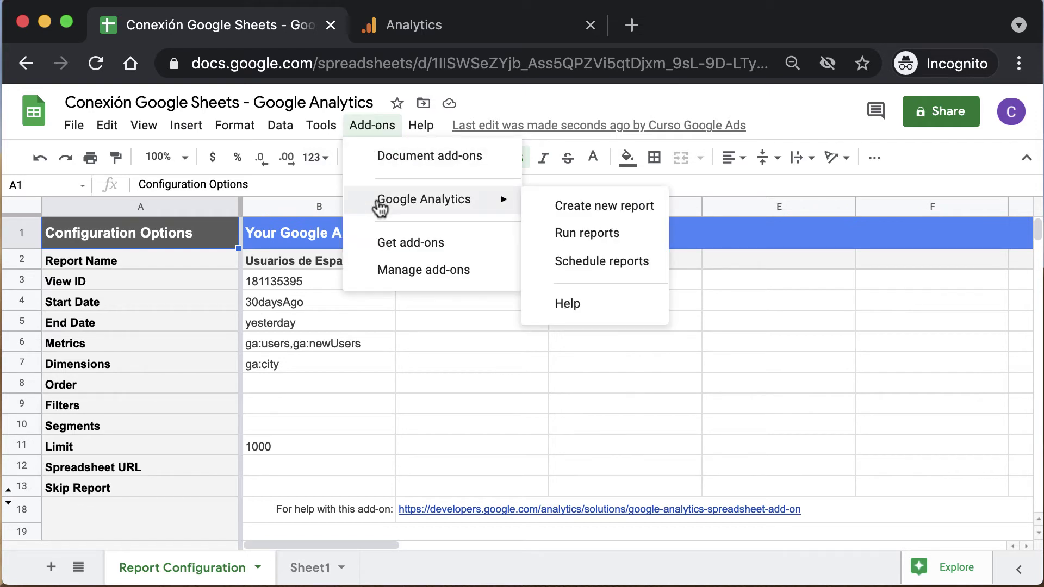
{"action": "left_click", "coordinate": [566, 239]}
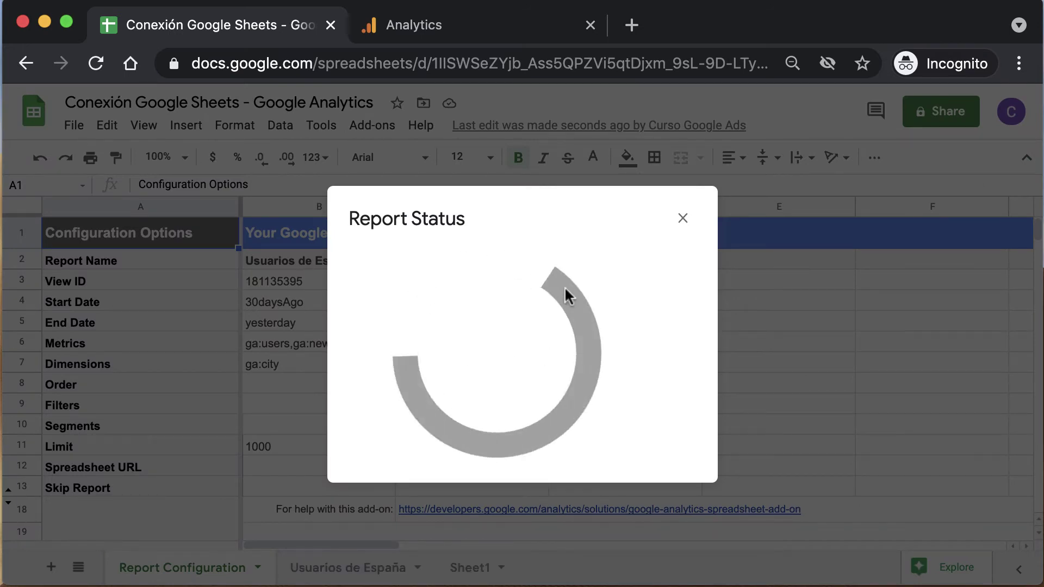
{"action": "left_click", "coordinate": [381, 308]}
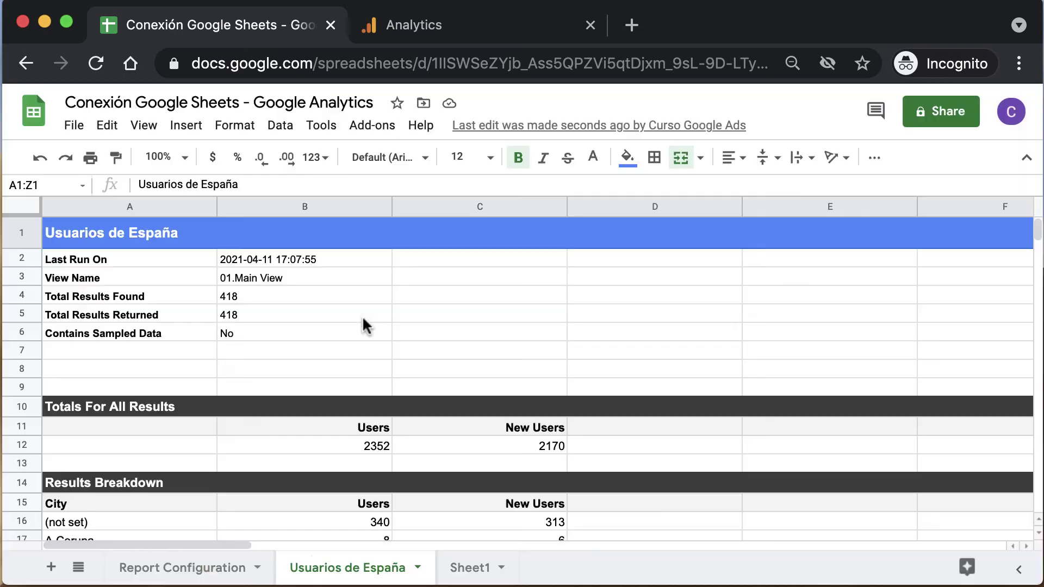
Step: Compare the configuration sheet with the Usuarios de España results: 418 rows, 2352 Users, 2170 New Users
{"action": "left_click", "coordinate": [210, 568]}
{"action": "left_click", "coordinate": [262, 260]}
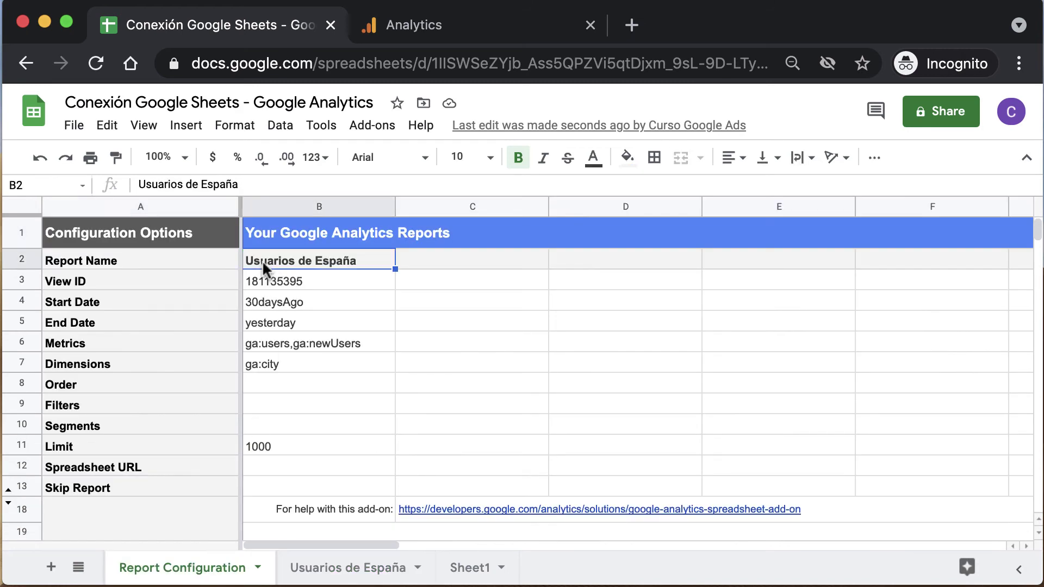
{"action": "left_click", "coordinate": [315, 576]}
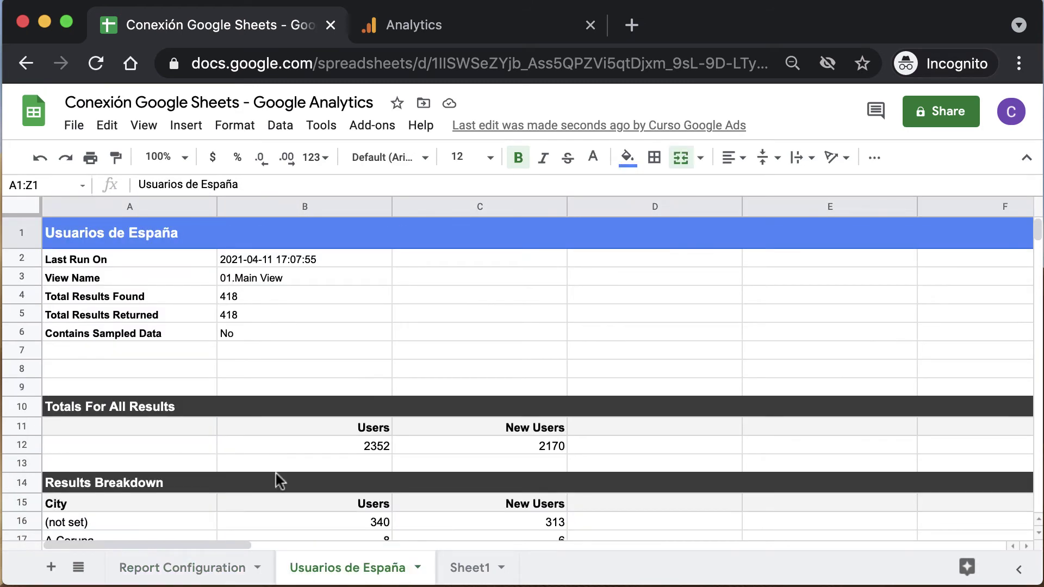
{"action": "scroll", "coordinate": [275, 475], "scroll_direction": "down", "scroll_amount": 2}
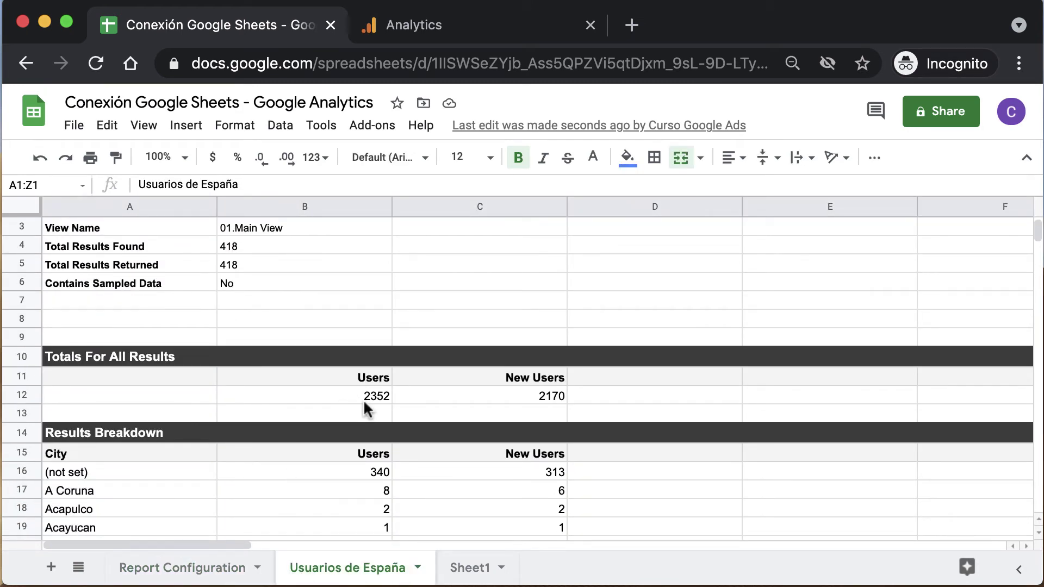
{"action": "scroll", "coordinate": [362, 402], "scroll_direction": "up", "scroll_amount": 2}
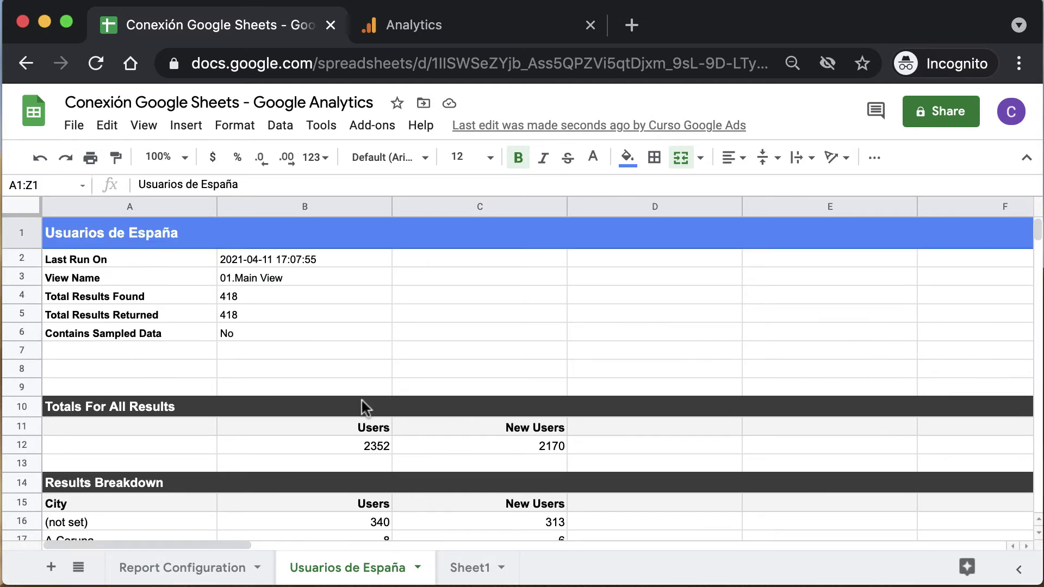
{"action": "left_click", "coordinate": [148, 580]}
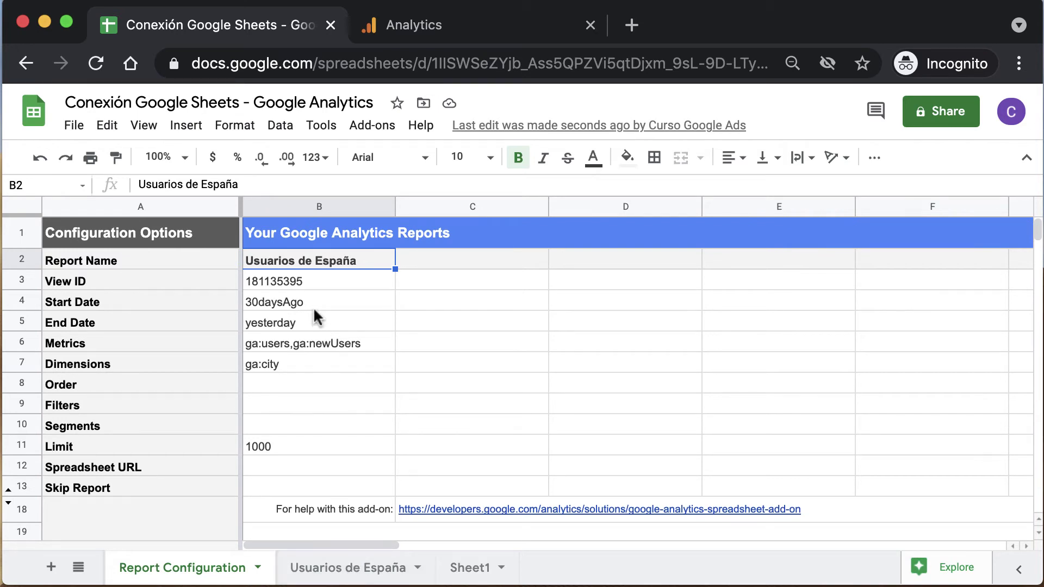
{"action": "left_click", "coordinate": [322, 565]}
{"action": "scroll", "coordinate": [334, 521], "scroll_direction": "down", "scroll_amount": 1}
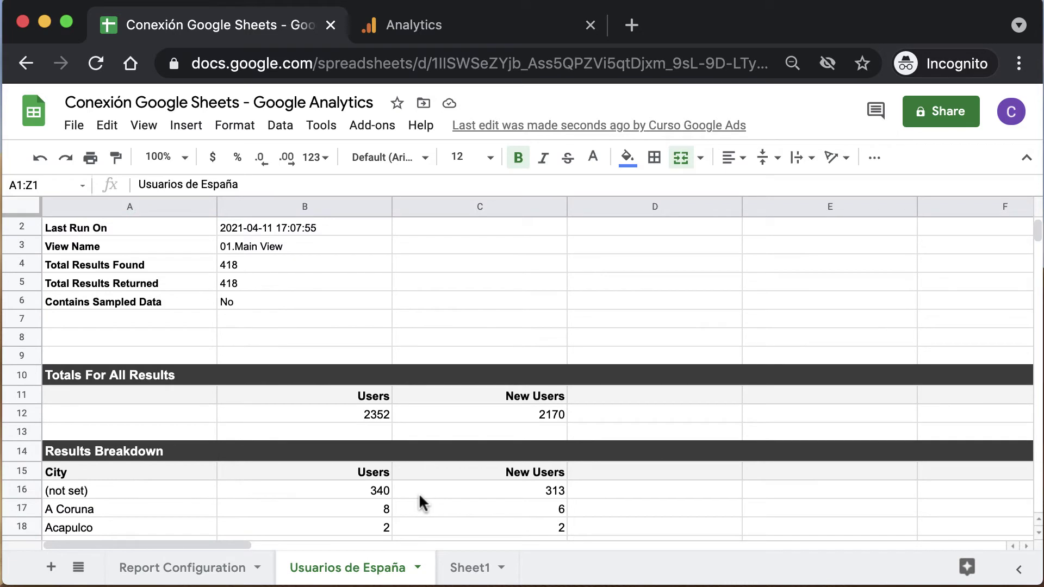
{"action": "scroll", "coordinate": [419, 493], "scroll_direction": "down", "scroll_amount": 1}
{"action": "scroll", "coordinate": [419, 501], "scroll_direction": "down", "scroll_amount": 1}
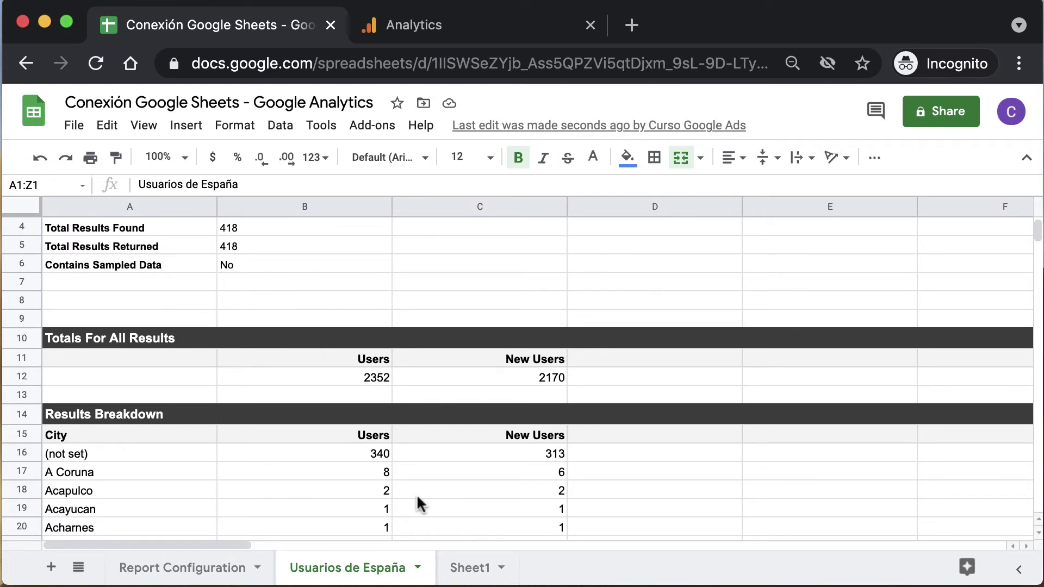
{"action": "scroll", "coordinate": [406, 499], "scroll_direction": "down", "scroll_amount": 3}
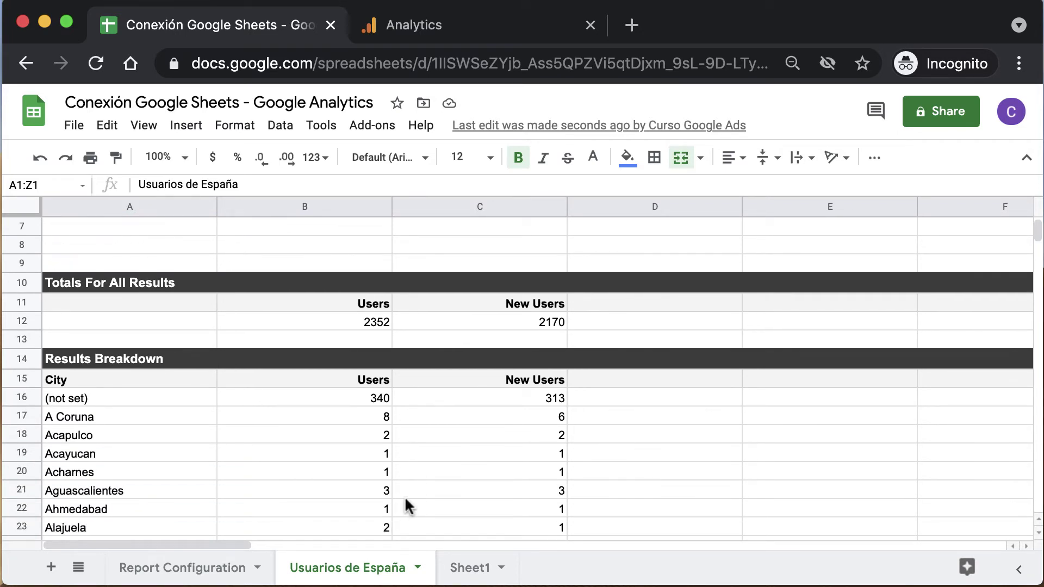
{"action": "scroll", "coordinate": [406, 499], "scroll_direction": "down", "scroll_amount": 5}
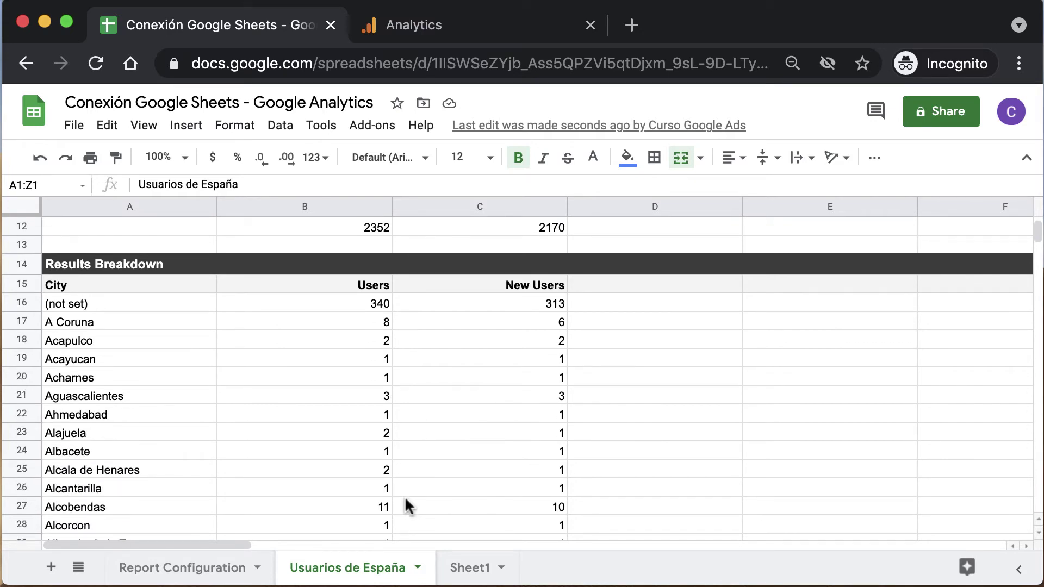
{"action": "scroll", "coordinate": [406, 498], "scroll_direction": "down", "scroll_amount": 2}
{"action": "scroll", "coordinate": [406, 498], "scroll_direction": "down", "scroll_amount": 1}
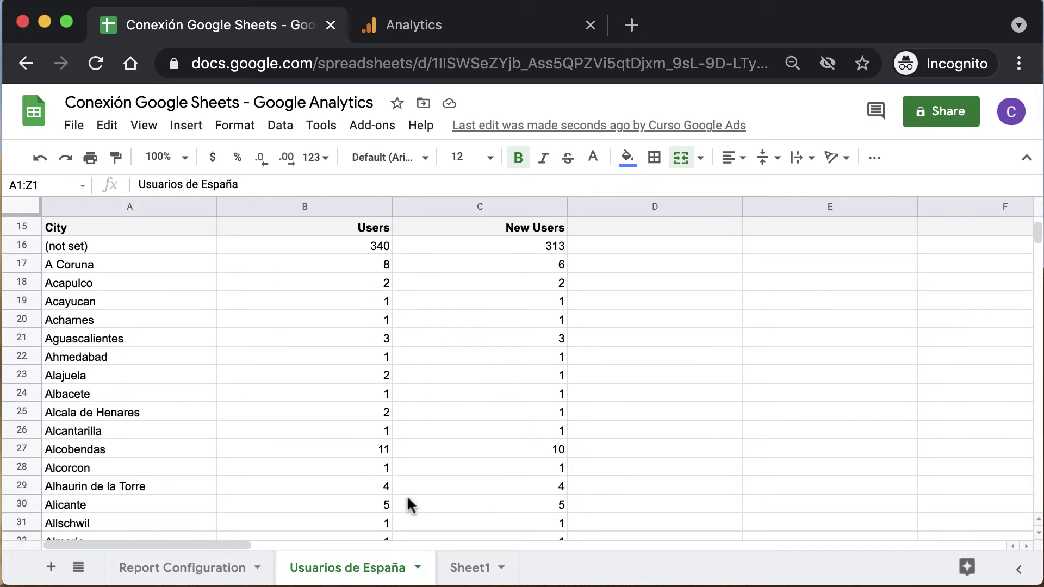
{"action": "scroll", "coordinate": [407, 499], "scroll_direction": "down", "scroll_amount": 2}
{"action": "scroll", "coordinate": [408, 499], "scroll_direction": "down", "scroll_amount": 2}
{"action": "scroll", "coordinate": [407, 499], "scroll_direction": "down", "scroll_amount": 7}
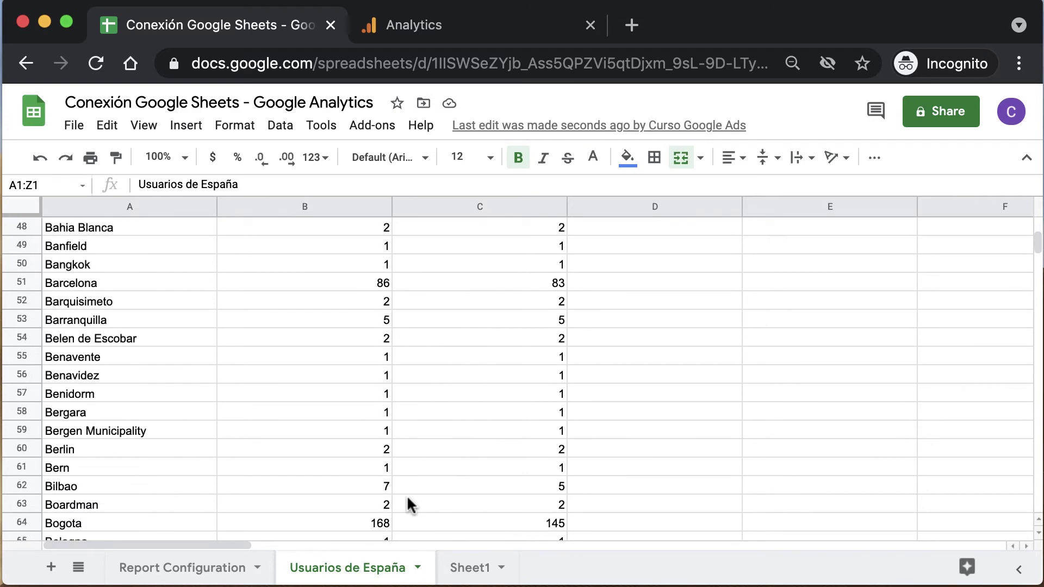
{"action": "scroll", "coordinate": [408, 499], "scroll_direction": "down", "scroll_amount": 1}
{"action": "scroll", "coordinate": [407, 503], "scroll_direction": "down", "scroll_amount": 2}
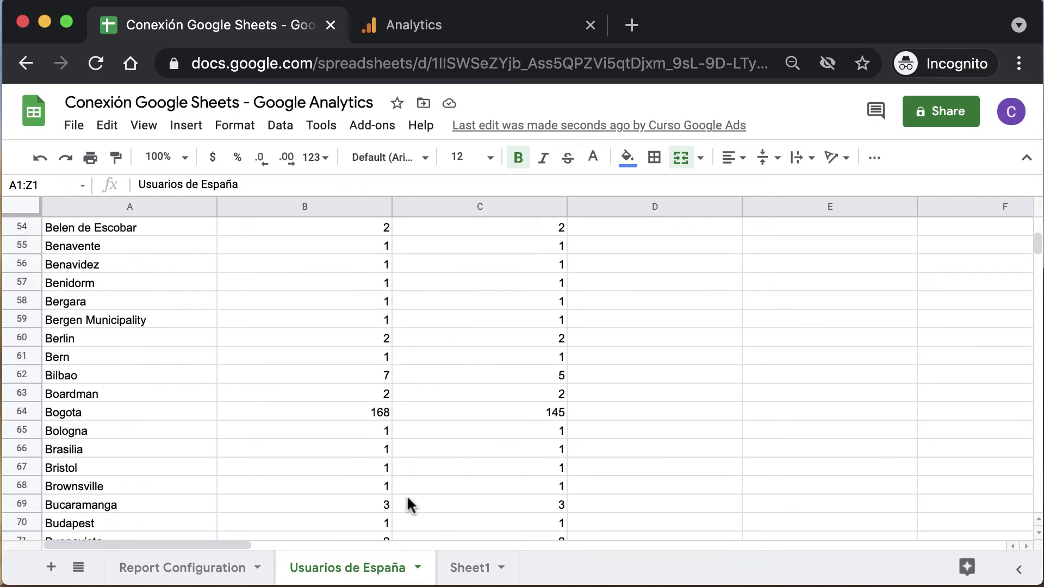
{"action": "scroll", "coordinate": [407, 497], "scroll_direction": "up", "scroll_amount": 8}
{"action": "scroll", "coordinate": [408, 497], "scroll_direction": "up", "scroll_amount": 10}
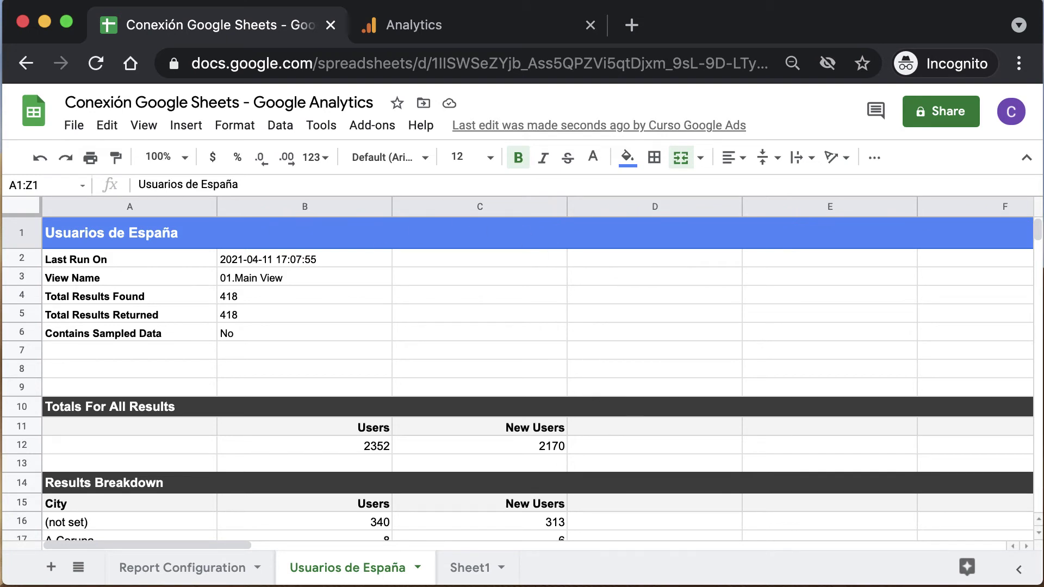
Step: Enter the filter ga:country==Spain in cell B9 of the Report Configuration sheet
{"action": "left_click", "coordinate": [226, 571]}
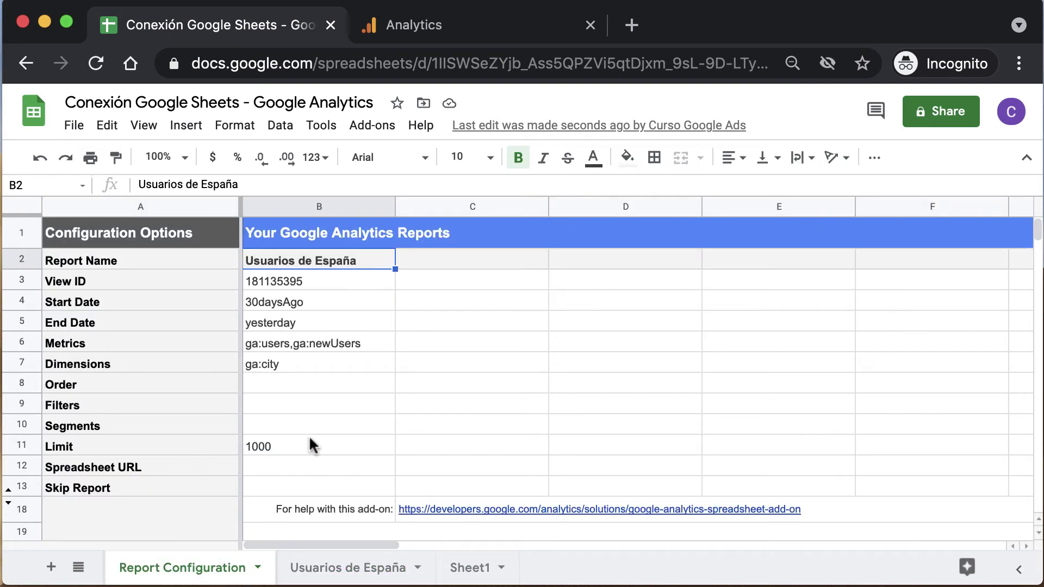
{"action": "left_click", "coordinate": [282, 409]}
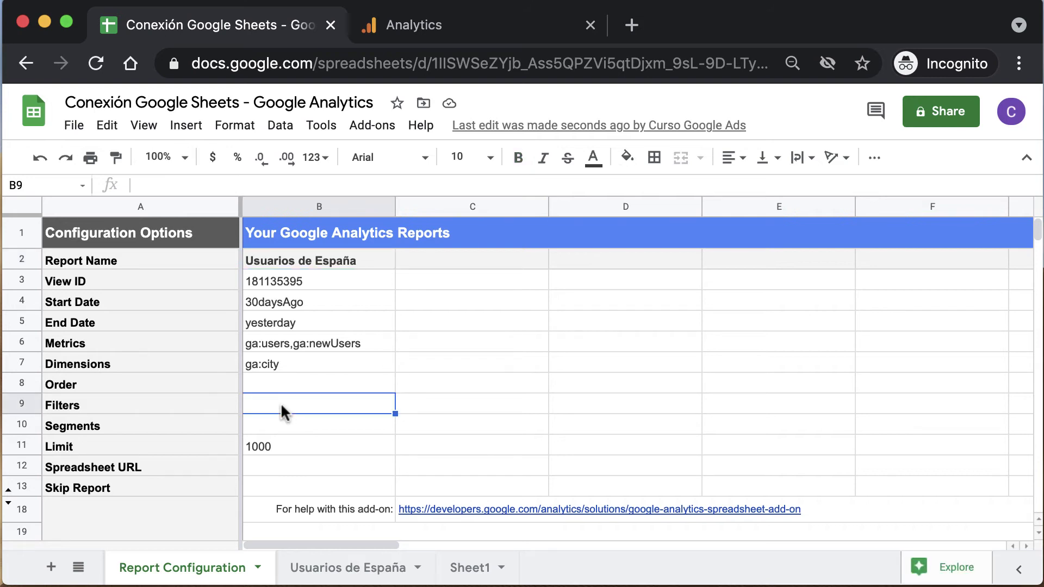
{"action": "type", "text": "country"}
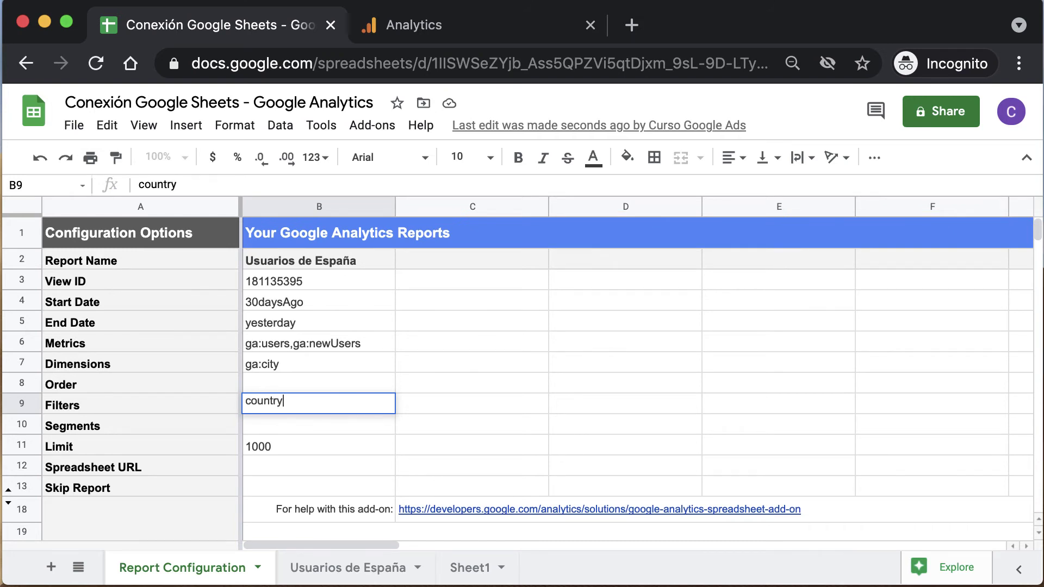
{"action": "type", "text": "="}
{"action": "key", "text": "BackSpace"}
{"action": "key", "text": "BackSpace"}
{"action": "key", "text": "BackSpace"}
{"action": "key", "text": "BackSpace"}
{"action": "key", "text": "BackSpace"}
{"action": "key", "text": "BackSpace"}
{"action": "key", "text": "BackSpace"}
{"action": "type", "text": "ga"}
{"action": "type", "text": ":c"}
{"action": "type", "text": "ountry==S"}
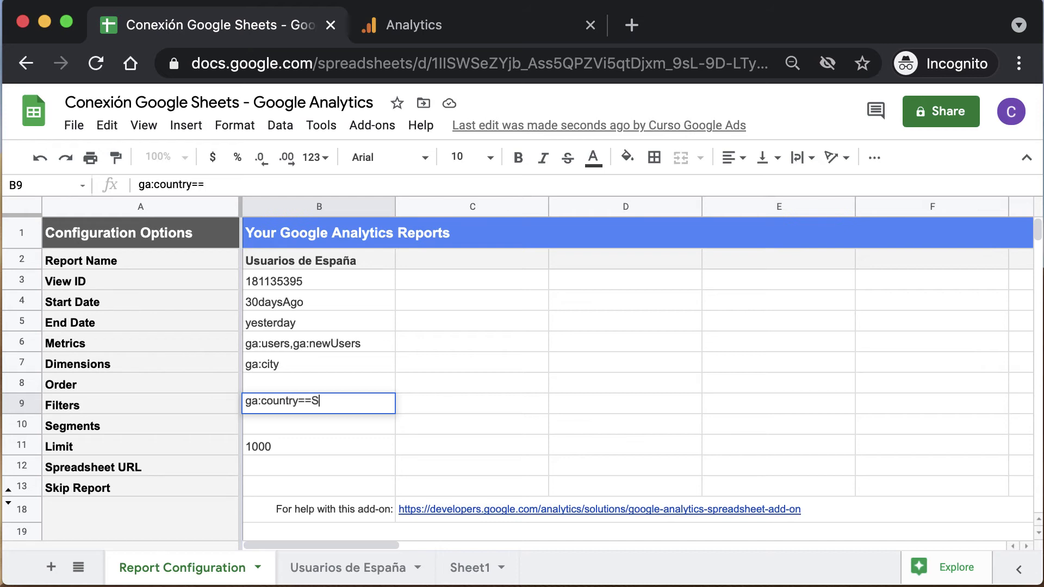
{"action": "type", "text": "àn"}
{"action": "key", "text": "BackSpace"}
{"action": "key", "text": "BackSpace"}
{"action": "type", "text": "pain"}
{"action": "key", "text": "Return"}
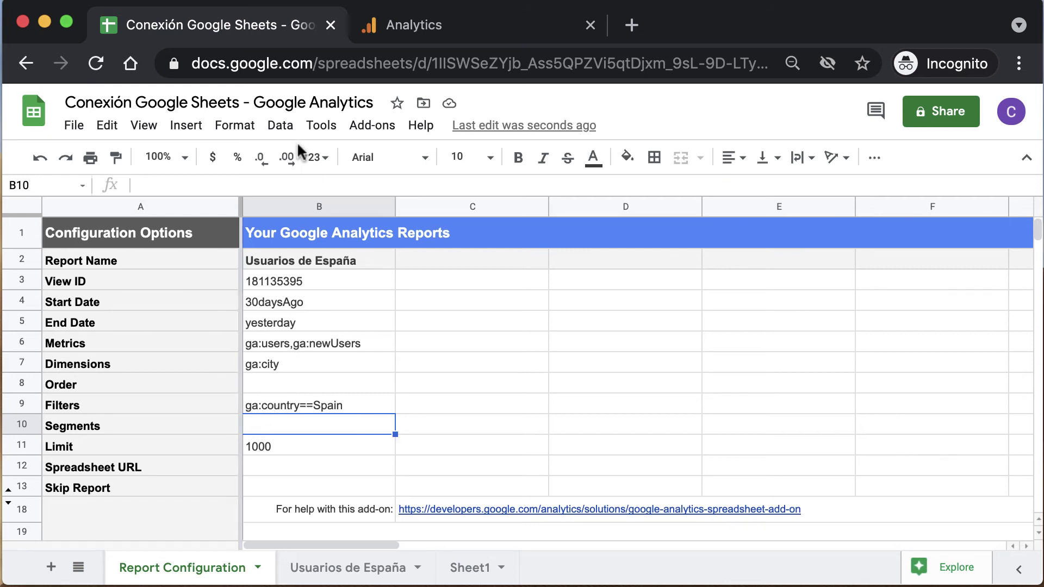
{"action": "left_click", "coordinate": [364, 131]}
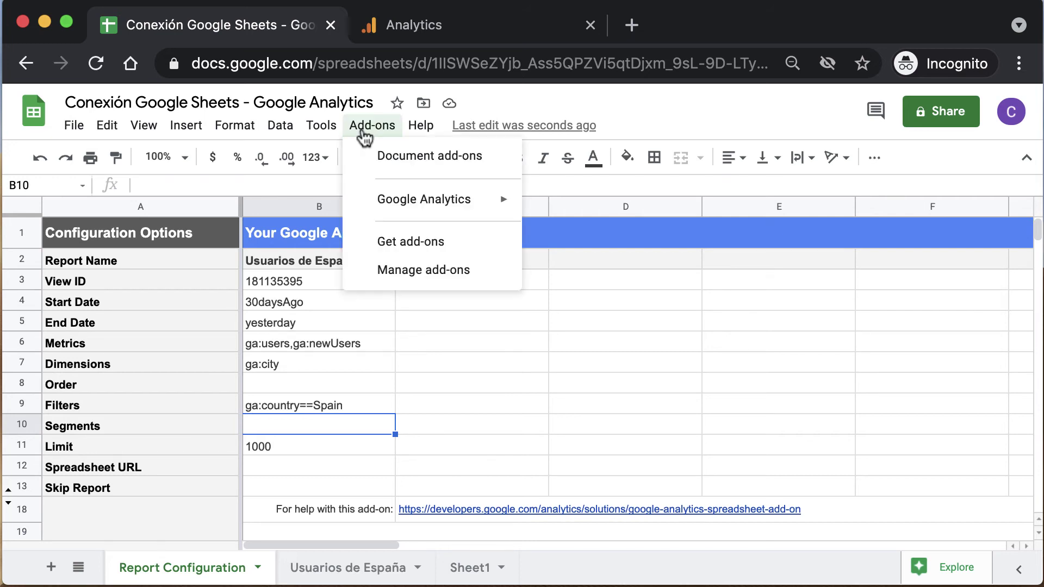
{"action": "mouse_move", "coordinate": [424, 199]}
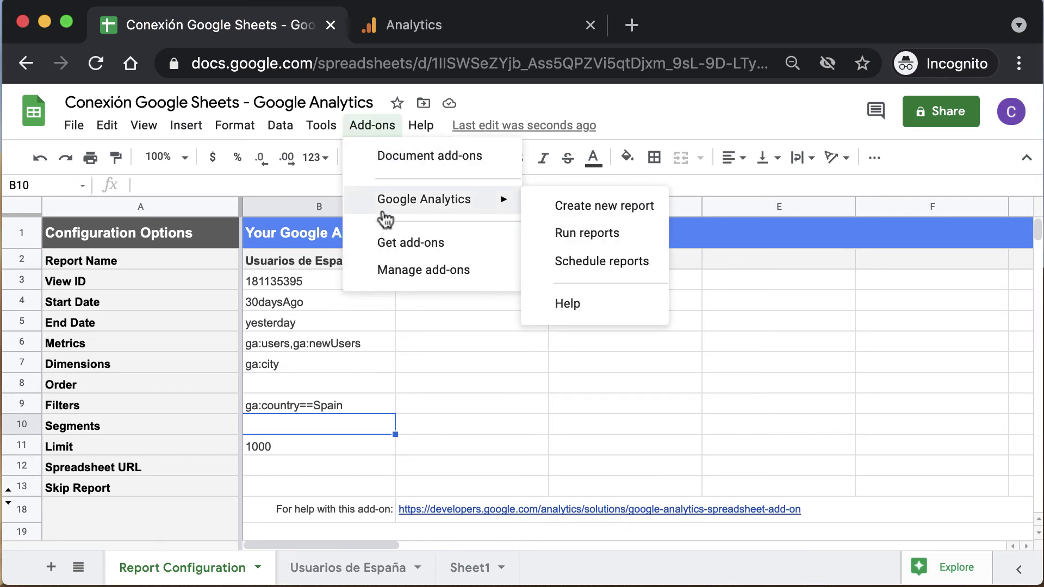
{"action": "left_click", "coordinate": [586, 233]}
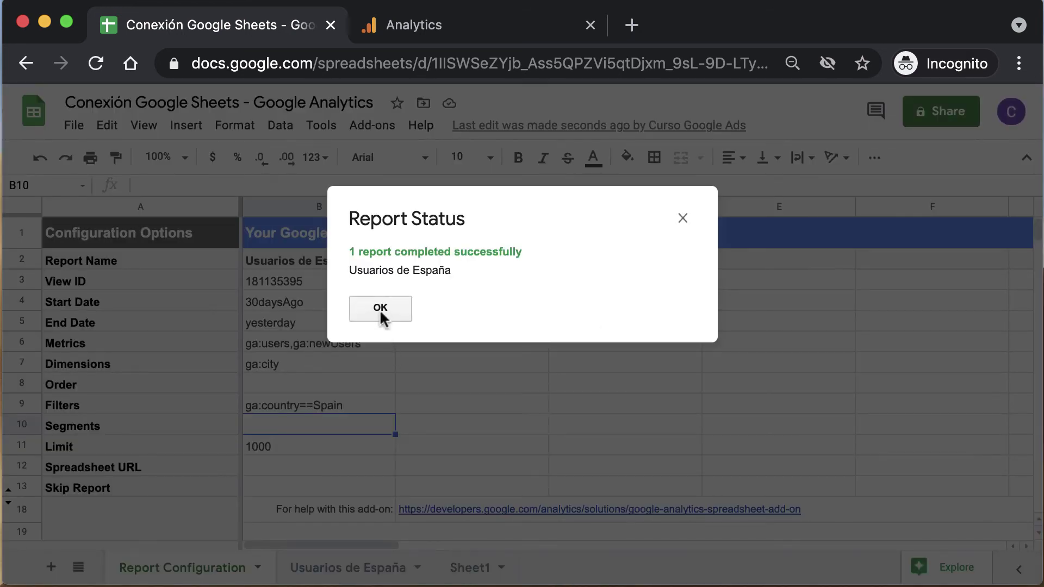
{"action": "left_click", "coordinate": [380, 309]}
{"action": "left_click", "coordinate": [329, 563]}
{"action": "scroll", "coordinate": [315, 473], "scroll_direction": "down", "scroll_amount": 2}
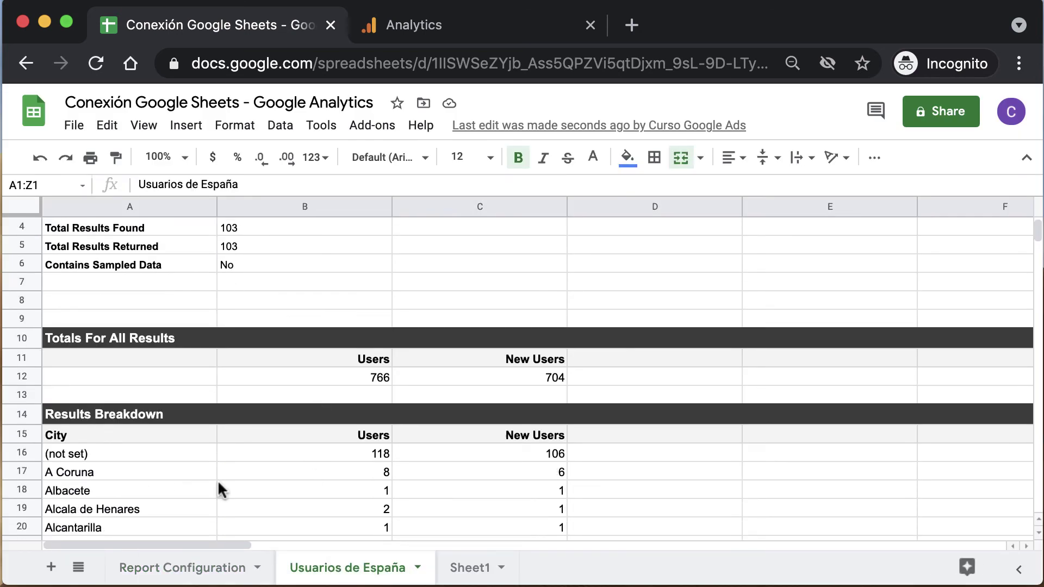
{"action": "scroll", "coordinate": [218, 482], "scroll_direction": "down", "scroll_amount": 1}
{"action": "scroll", "coordinate": [218, 482], "scroll_direction": "down", "scroll_amount": 2}
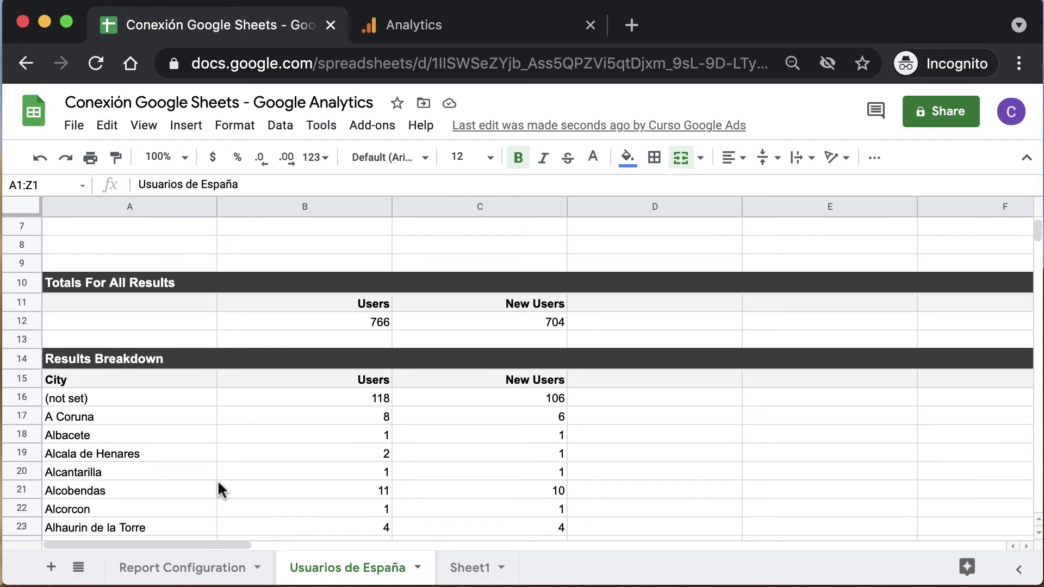
{"action": "scroll", "coordinate": [219, 482], "scroll_direction": "down", "scroll_amount": 2}
{"action": "scroll", "coordinate": [218, 479], "scroll_direction": "down", "scroll_amount": 1}
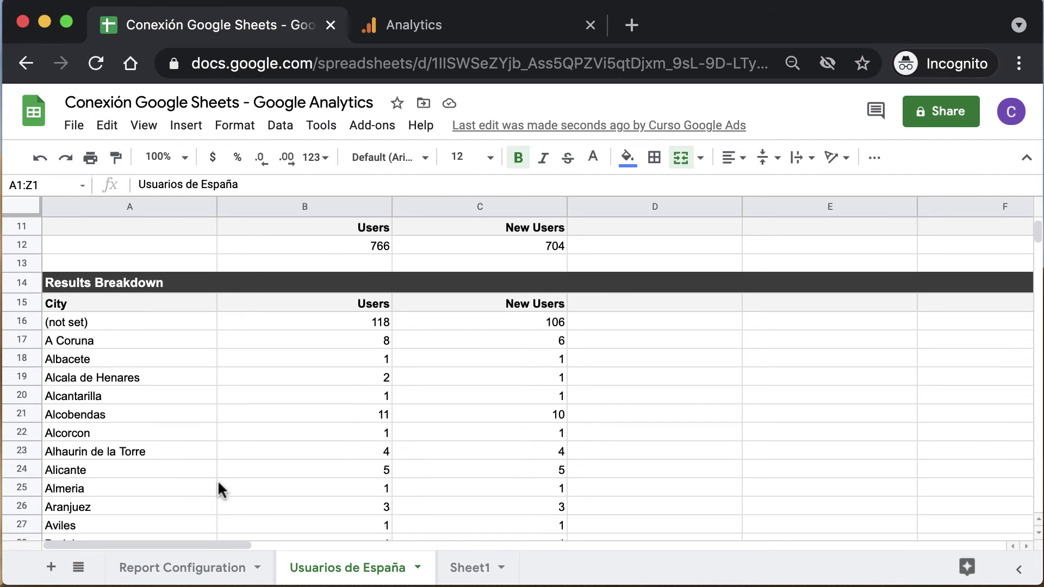
{"action": "scroll", "coordinate": [217, 480], "scroll_direction": "down", "scroll_amount": 1}
{"action": "scroll", "coordinate": [217, 479], "scroll_direction": "down", "scroll_amount": 2}
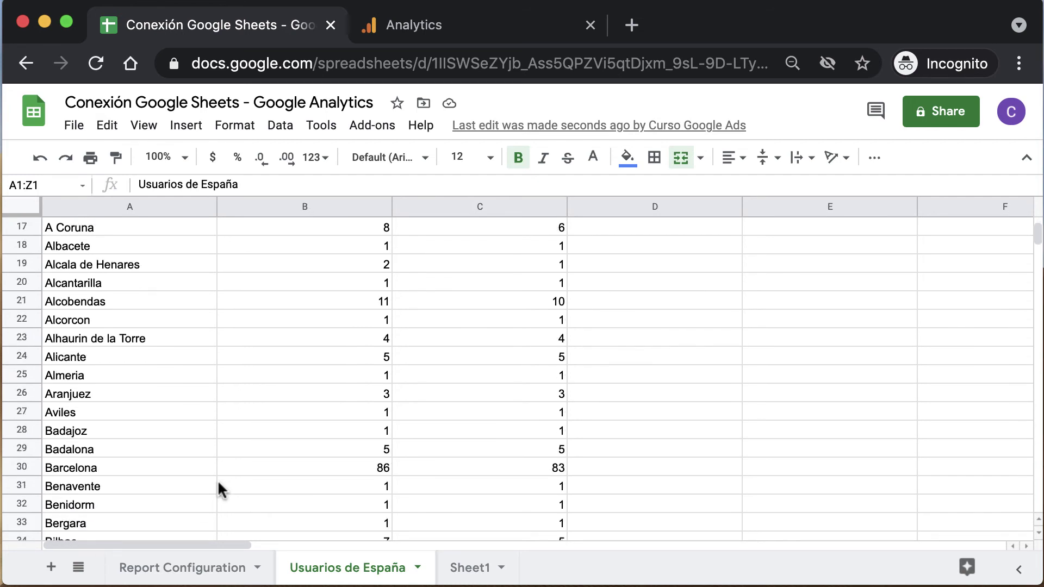
{"action": "scroll", "coordinate": [218, 479], "scroll_direction": "down", "scroll_amount": 1}
{"action": "scroll", "coordinate": [217, 479], "scroll_direction": "down", "scroll_amount": 2}
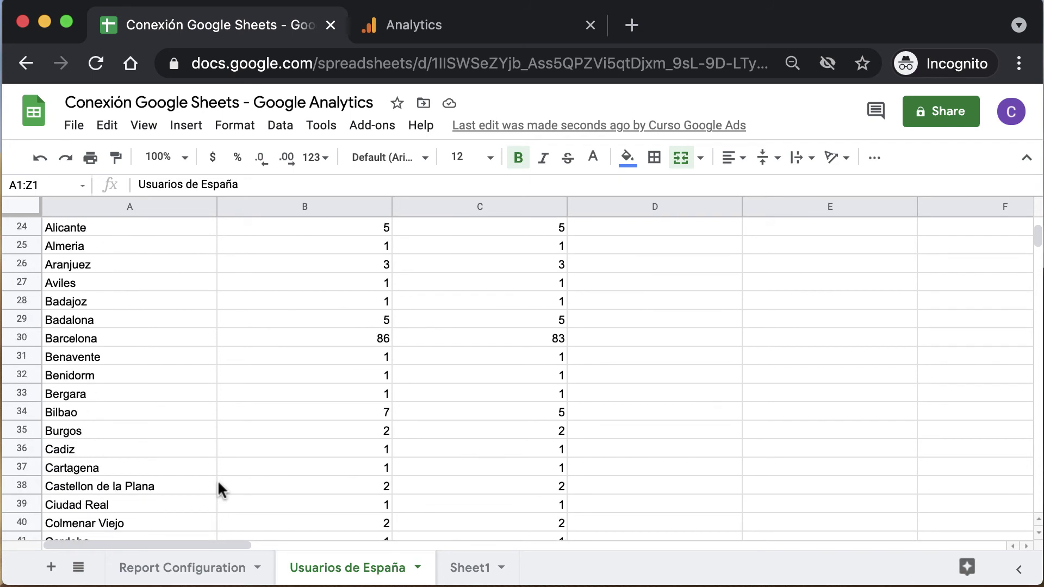
{"action": "scroll", "coordinate": [217, 479], "scroll_direction": "down", "scroll_amount": 1}
{"action": "scroll", "coordinate": [218, 486], "scroll_direction": "down", "scroll_amount": 2}
{"action": "scroll", "coordinate": [218, 486], "scroll_direction": "down", "scroll_amount": 1}
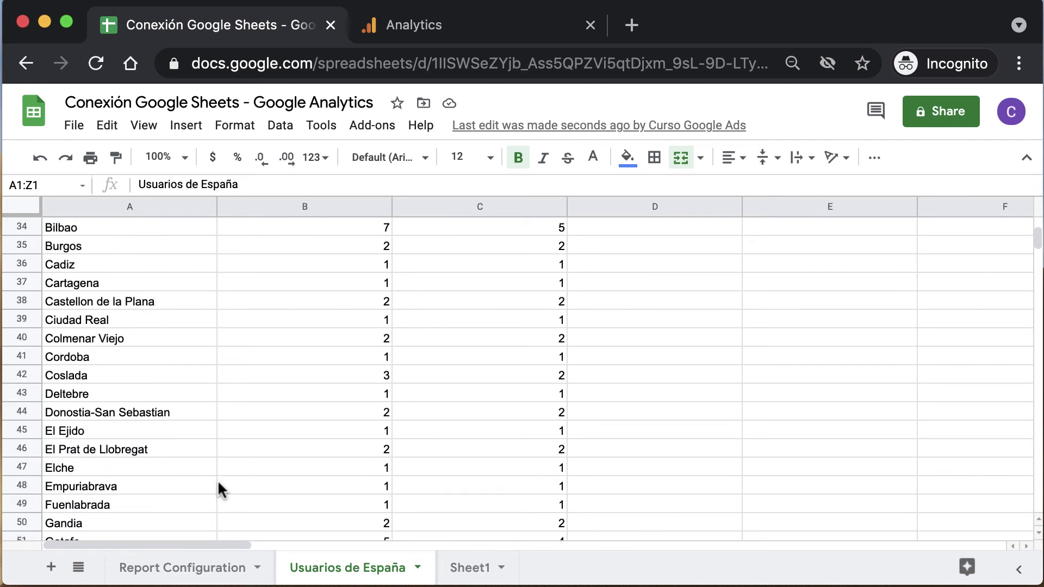
{"action": "scroll", "coordinate": [178, 466], "scroll_direction": "down", "scroll_amount": 2}
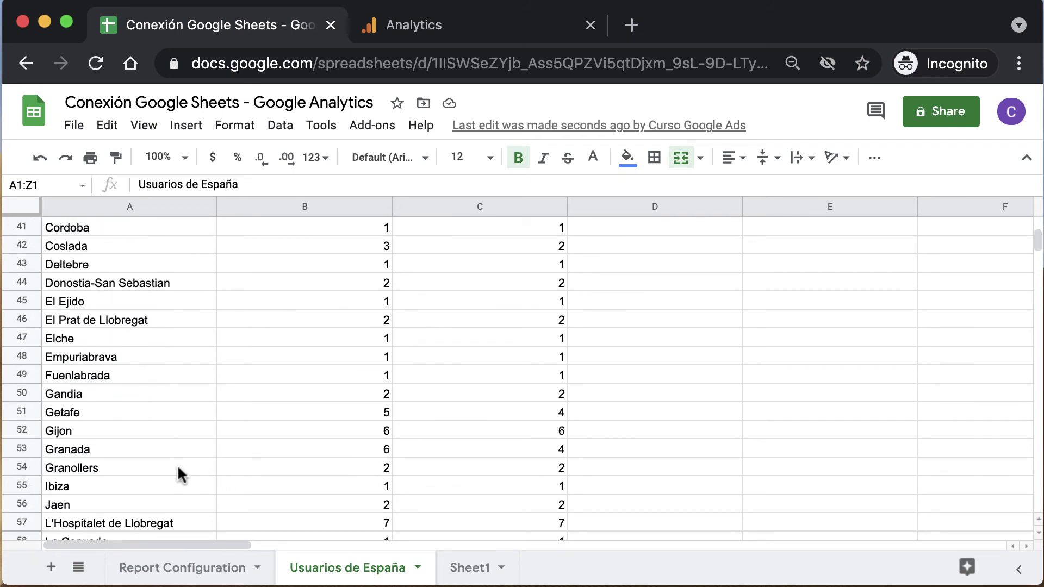
{"action": "scroll", "coordinate": [178, 467], "scroll_direction": "down", "scroll_amount": 1}
{"action": "scroll", "coordinate": [177, 467], "scroll_direction": "down", "scroll_amount": 2}
{"action": "scroll", "coordinate": [179, 471], "scroll_direction": "down", "scroll_amount": 1}
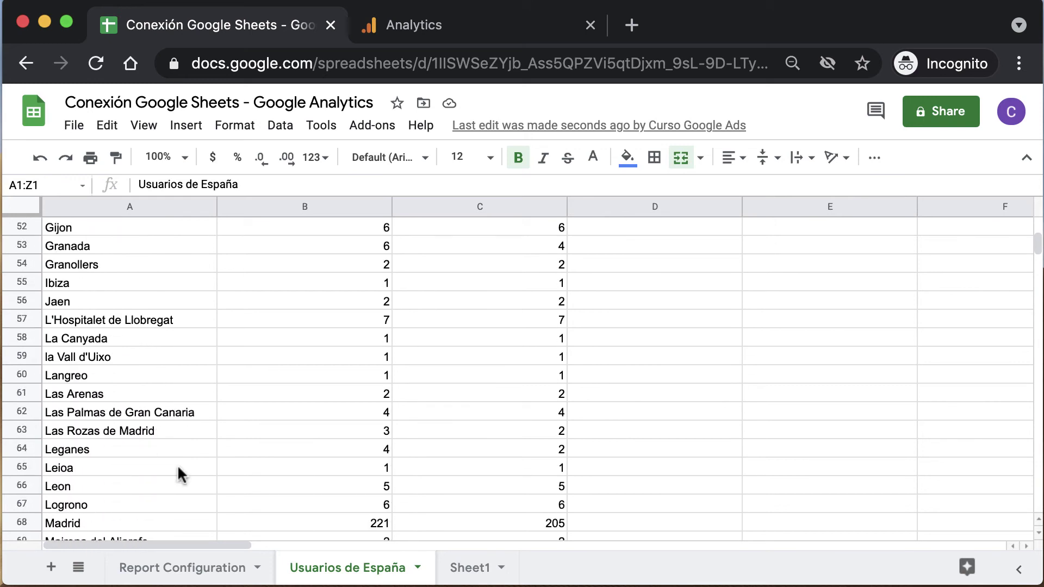
{"action": "scroll", "coordinate": [179, 471], "scroll_direction": "up", "scroll_amount": 7}
Step: On Report Configuration, change the Dimensions value in B7 to ga:city,ga:country
{"action": "left_click", "coordinate": [190, 567]}
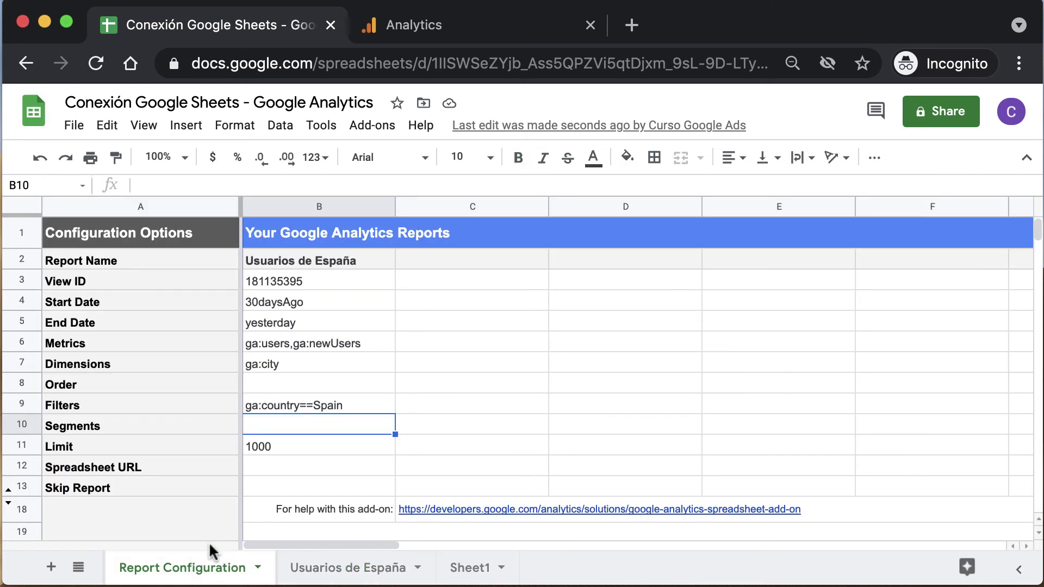
{"action": "double_click", "coordinate": [315, 368]}
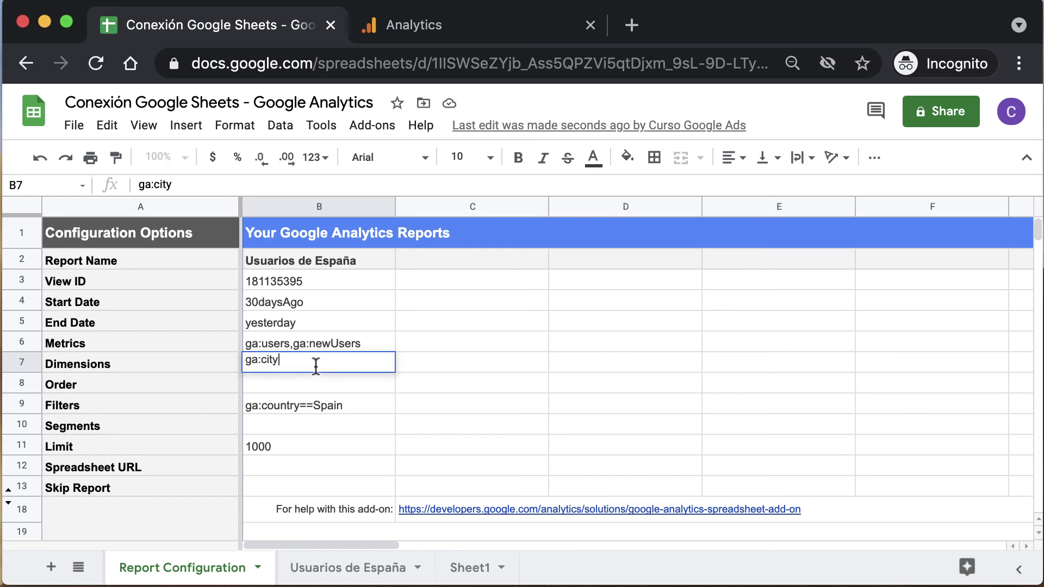
{"action": "type", "text": ",ga"}
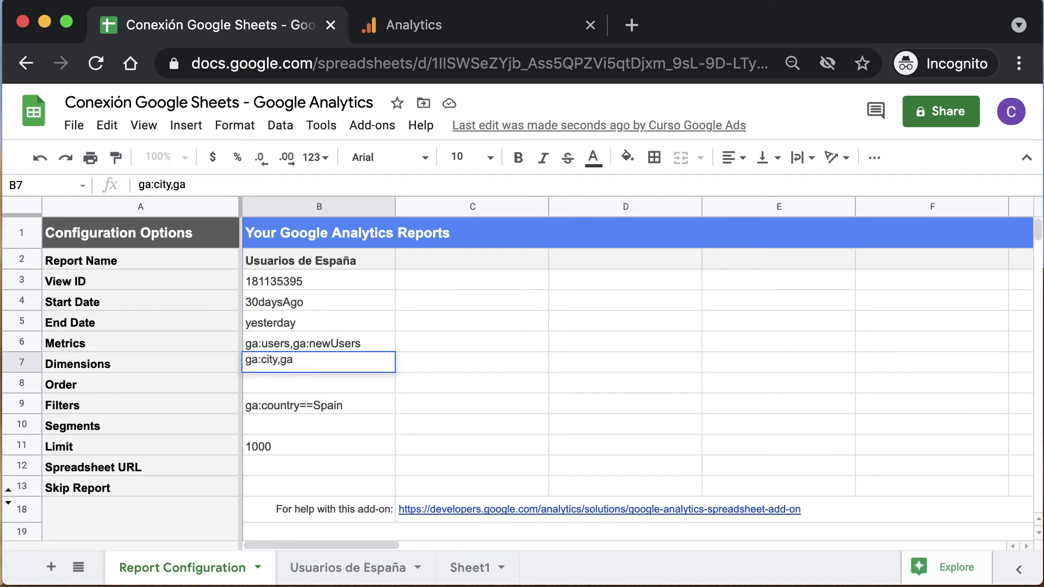
{"action": "type", "text": ":co"}
{"action": "type", "text": "untry"}
{"action": "key", "text": "Return"}
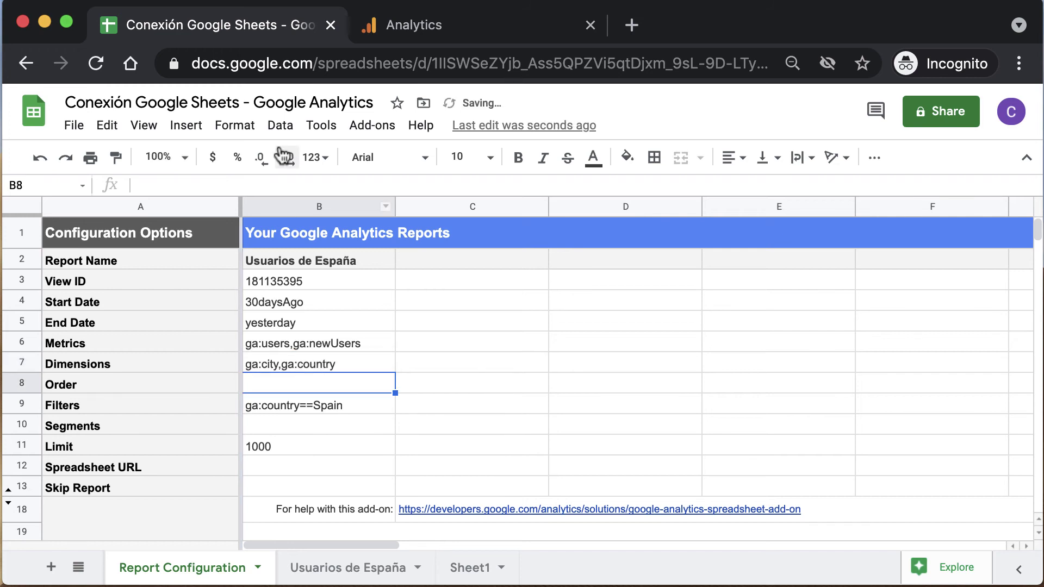
Step: Rerun the Google Analytics reports and review Usuarios de España's 103 Spain-only City/Country rows
{"action": "left_click", "coordinate": [368, 126]}
{"action": "mouse_move", "coordinate": [423, 199]}
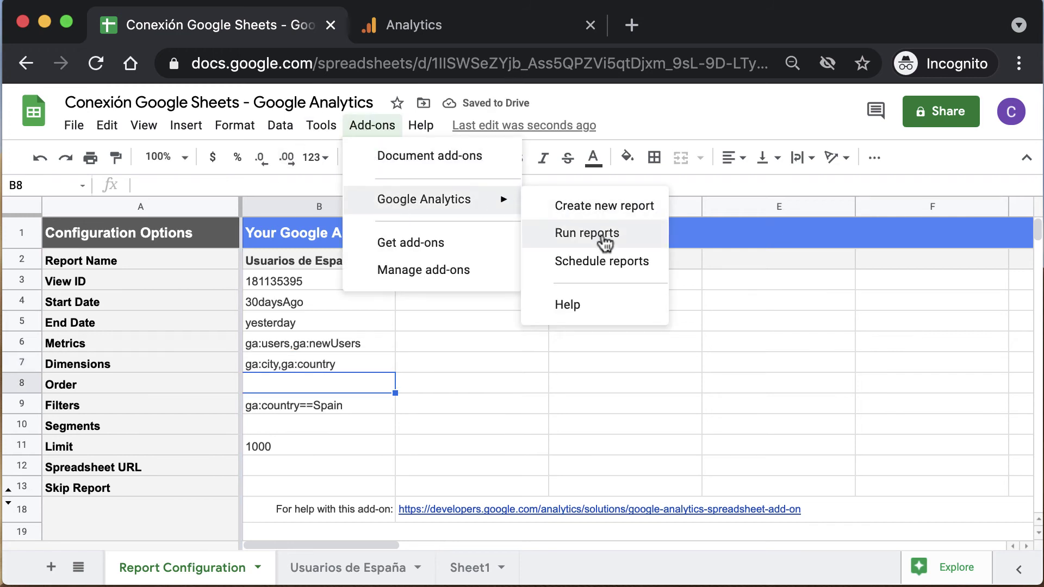
{"action": "left_click", "coordinate": [604, 235]}
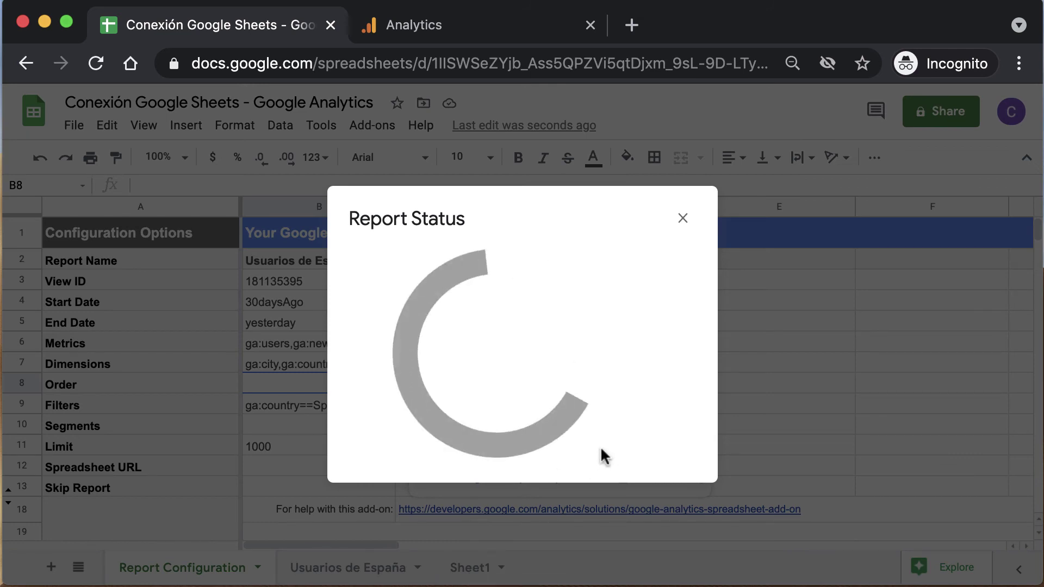
{"action": "left_click", "coordinate": [378, 307]}
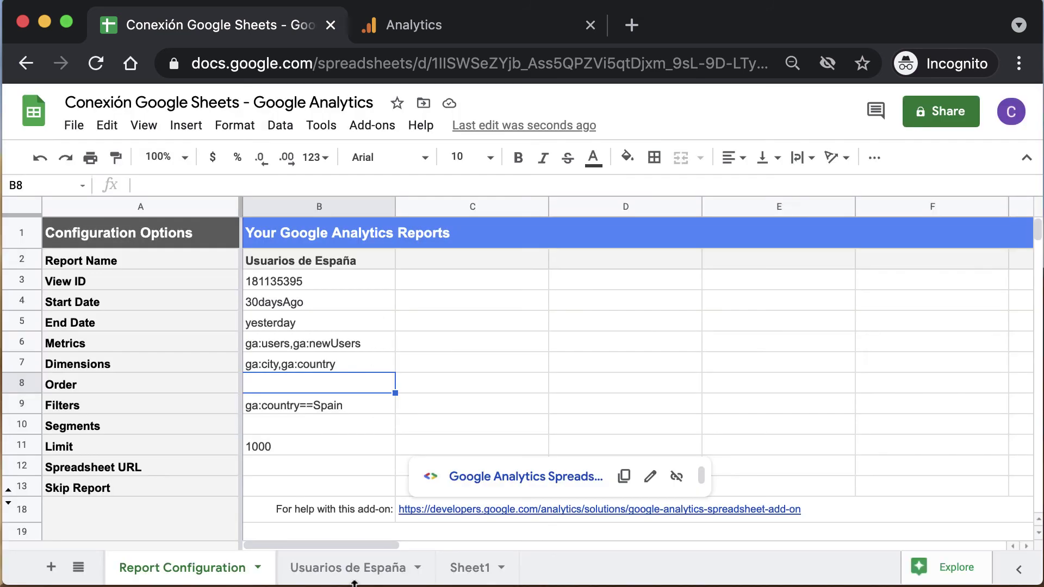
{"action": "left_click", "coordinate": [353, 565]}
{"action": "scroll", "coordinate": [280, 381], "scroll_direction": "up", "scroll_amount": 5}
{"action": "scroll", "coordinate": [278, 396], "scroll_direction": "up", "scroll_amount": 3}
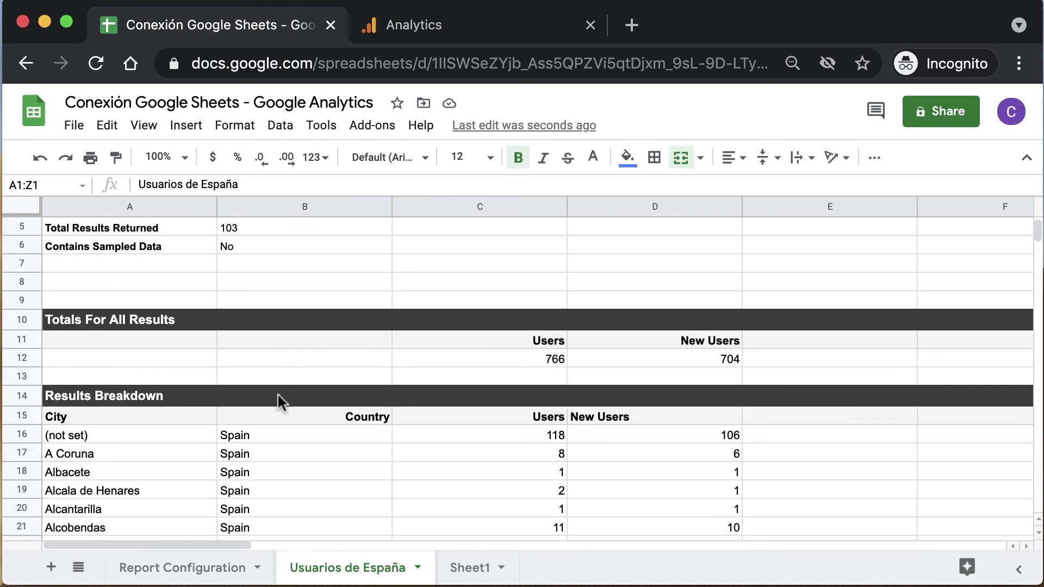
{"action": "scroll", "coordinate": [278, 396], "scroll_direction": "down", "scroll_amount": 2}
{"action": "scroll", "coordinate": [277, 392], "scroll_direction": "down", "scroll_amount": 7}
{"action": "scroll", "coordinate": [278, 393], "scroll_direction": "down", "scroll_amount": 5}
{"action": "scroll", "coordinate": [277, 393], "scroll_direction": "down", "scroll_amount": 5}
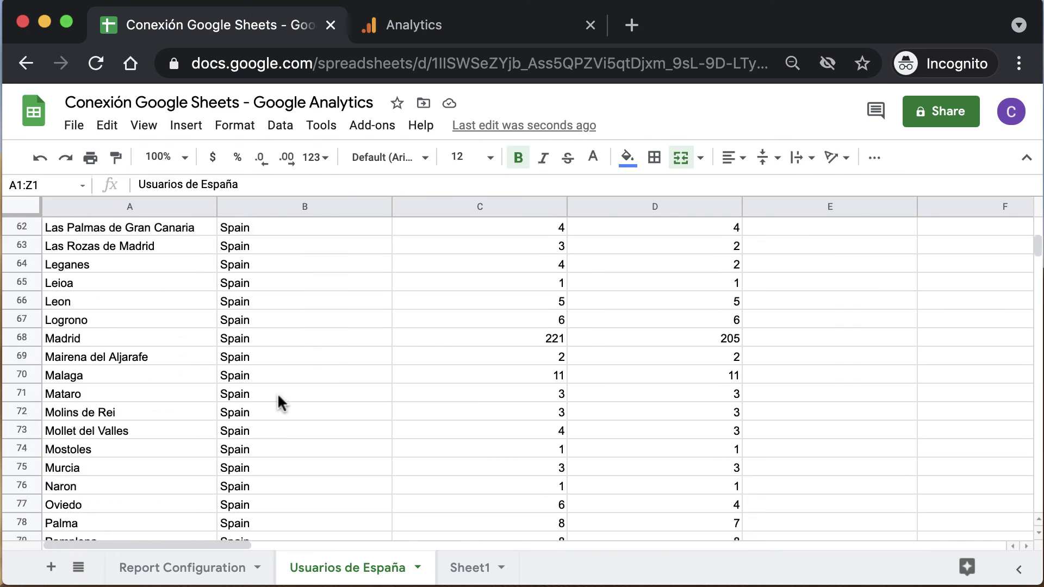
{"action": "scroll", "coordinate": [278, 392], "scroll_direction": "down", "scroll_amount": 4}
{"action": "scroll", "coordinate": [278, 393], "scroll_direction": "down", "scroll_amount": 3}
{"action": "scroll", "coordinate": [277, 393], "scroll_direction": "down", "scroll_amount": 15}
{"action": "scroll", "coordinate": [277, 393], "scroll_direction": "up", "scroll_amount": 8}
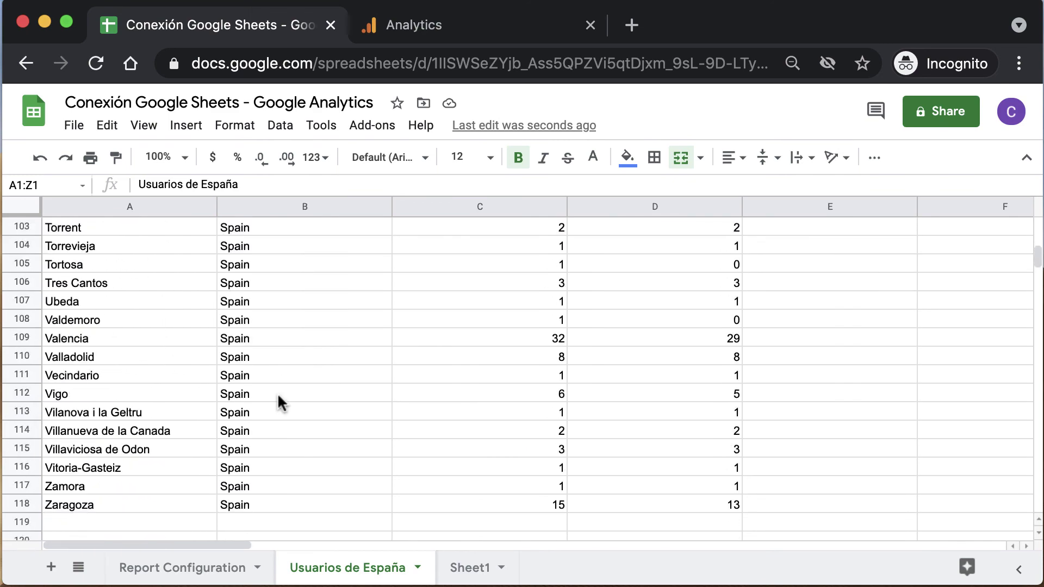
{"action": "scroll", "coordinate": [278, 393], "scroll_direction": "up", "scroll_amount": 3}
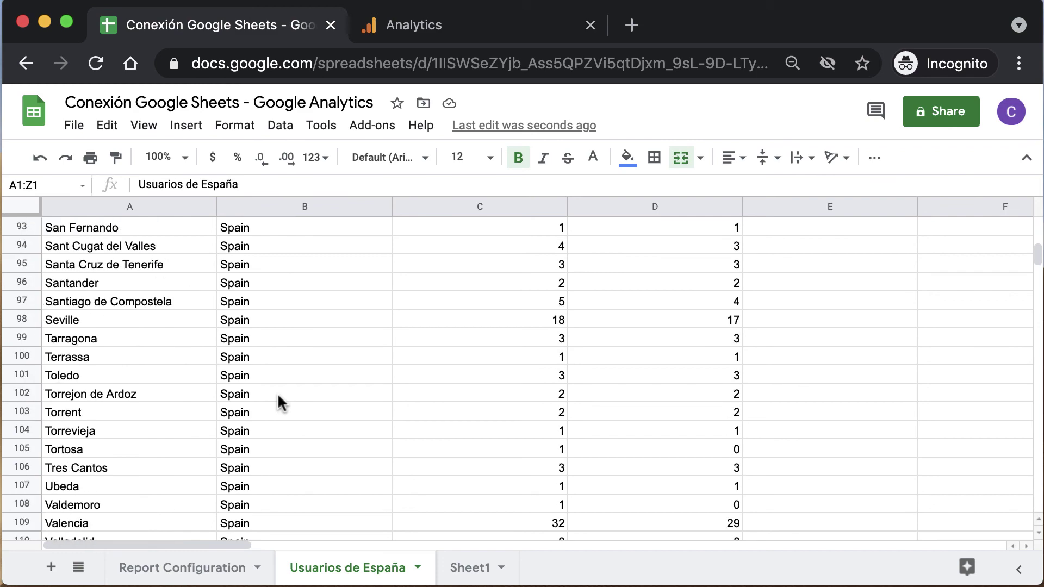
{"action": "scroll", "coordinate": [278, 396], "scroll_direction": "up", "scroll_amount": 8}
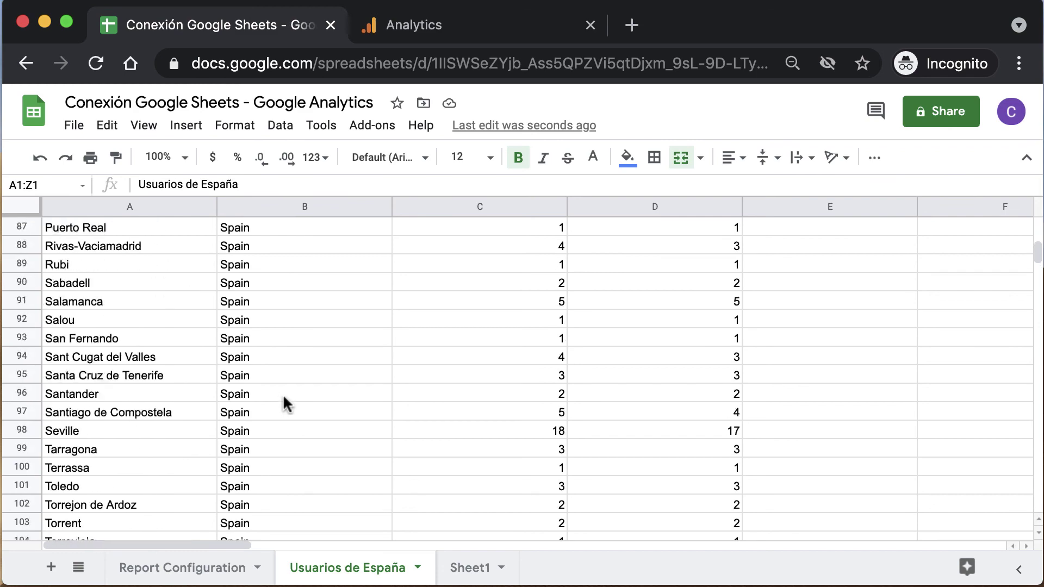
{"action": "scroll", "coordinate": [284, 397], "scroll_direction": "up", "scroll_amount": 11}
{"action": "scroll", "coordinate": [284, 396], "scroll_direction": "up", "scroll_amount": 9}
{"action": "scroll", "coordinate": [286, 397], "scroll_direction": "down", "scroll_amount": 3}
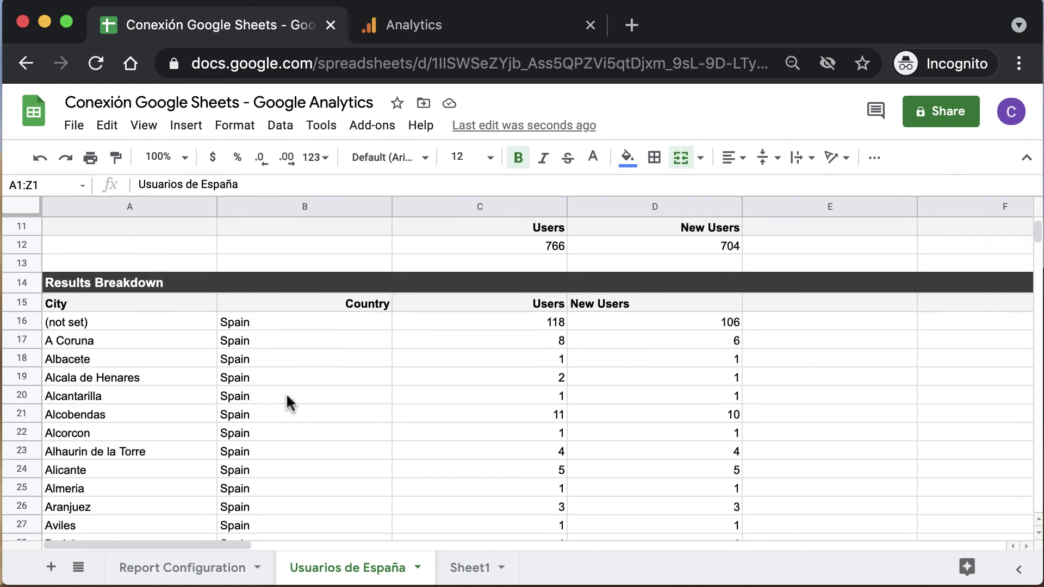
{"action": "scroll", "coordinate": [286, 394], "scroll_direction": "up", "scroll_amount": 3}
{"action": "scroll", "coordinate": [289, 396], "scroll_direction": "down", "scroll_amount": 1}
{"action": "scroll", "coordinate": [291, 395], "scroll_direction": "down", "scroll_amount": 2}
{"action": "scroll", "coordinate": [292, 397], "scroll_direction": "down", "scroll_amount": 1}
Step: Enter =ARRAYFORMULA(D16:D/C16:C) in E16 to get each city's New Users to Users ratio
{"action": "left_click", "coordinate": [808, 325]}
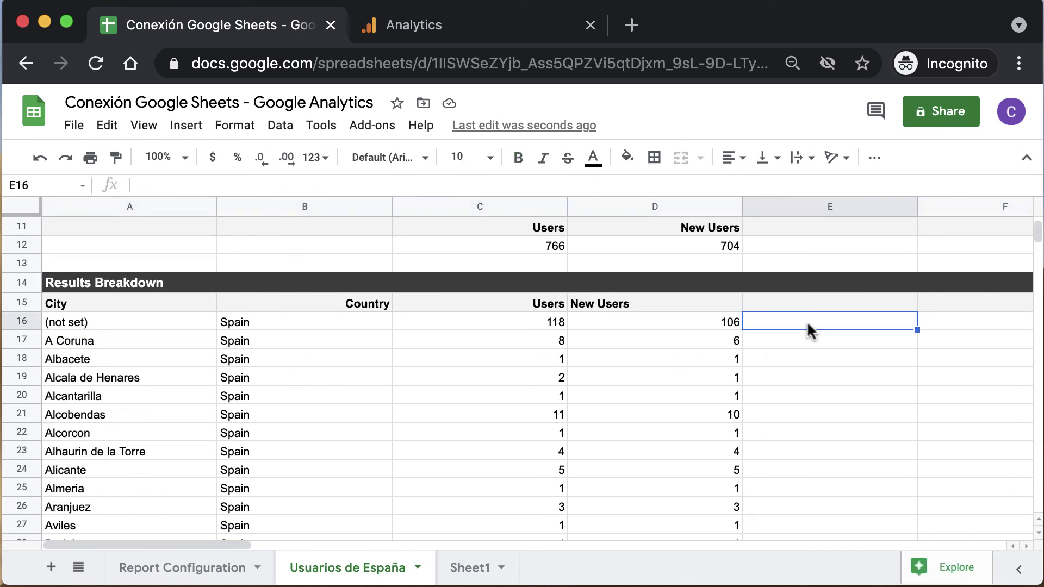
{"action": "type", "text": "="}
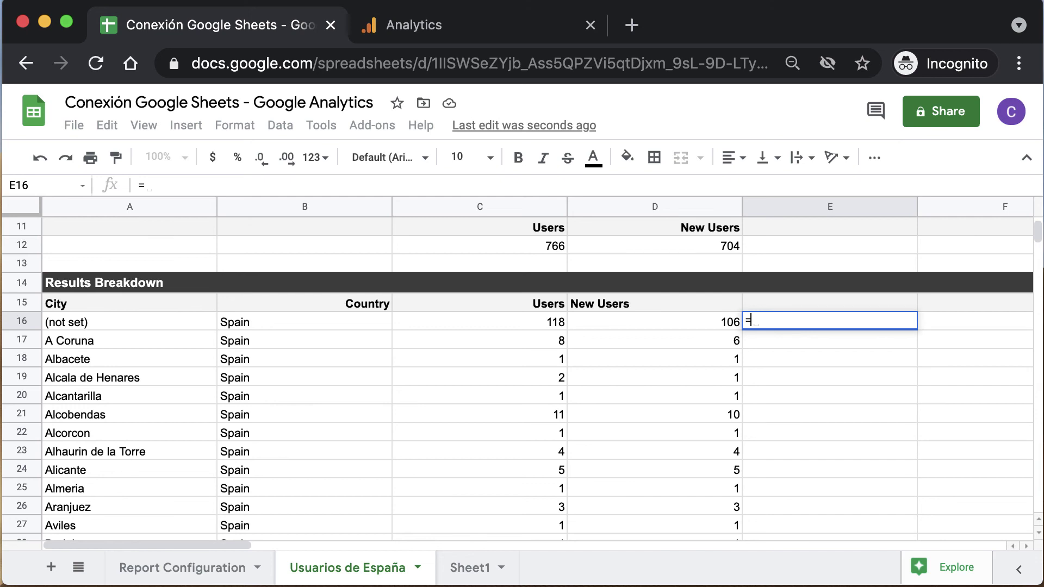
{"action": "type", "text": "arr"}
{"action": "key", "text": "Tab"}
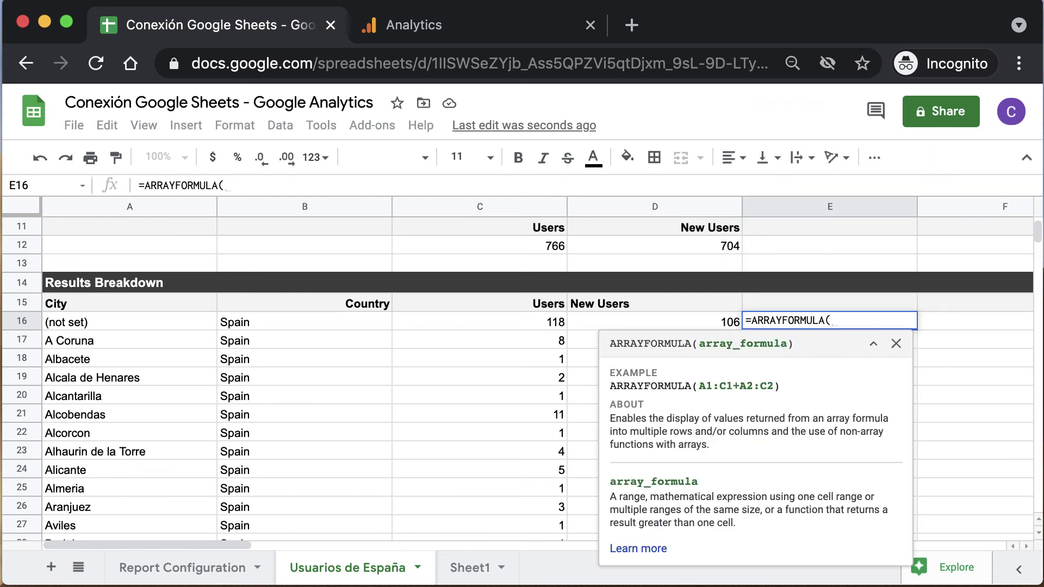
{"action": "left_click", "coordinate": [873, 346]}
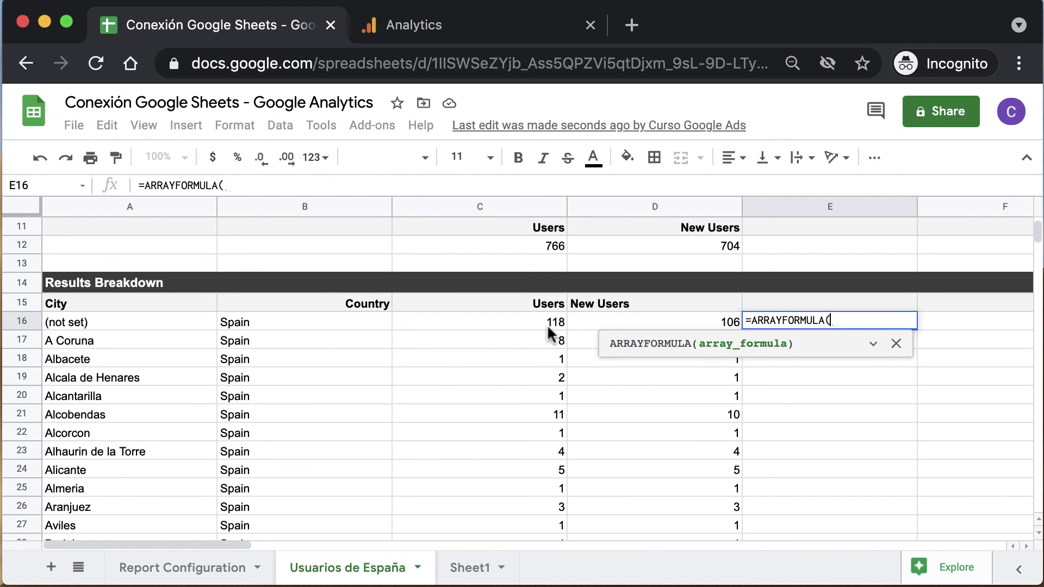
{"action": "left_click", "coordinate": [581, 324]}
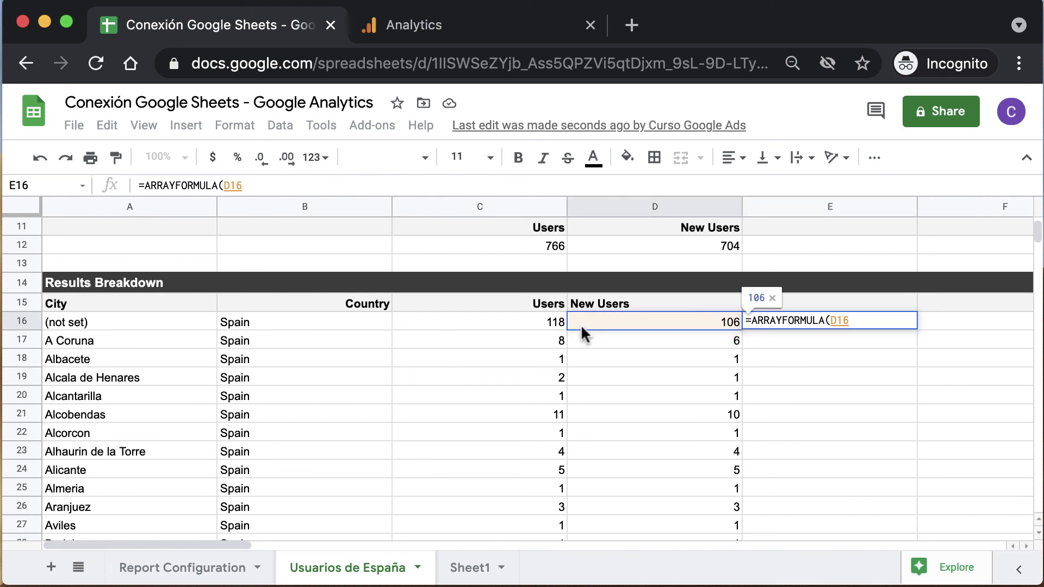
{"action": "type", "text": ":D"}
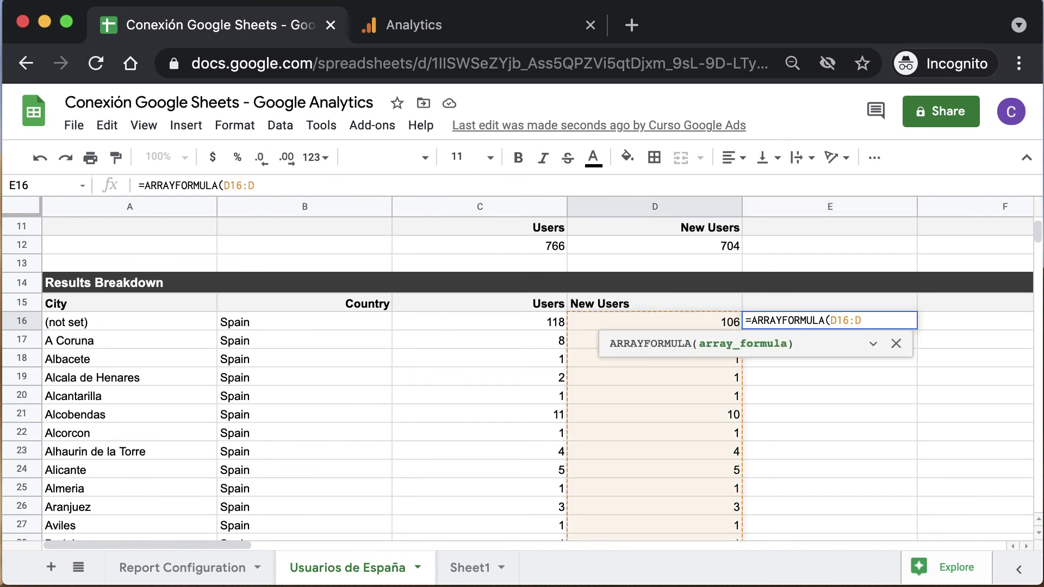
{"action": "type", "text": "/"}
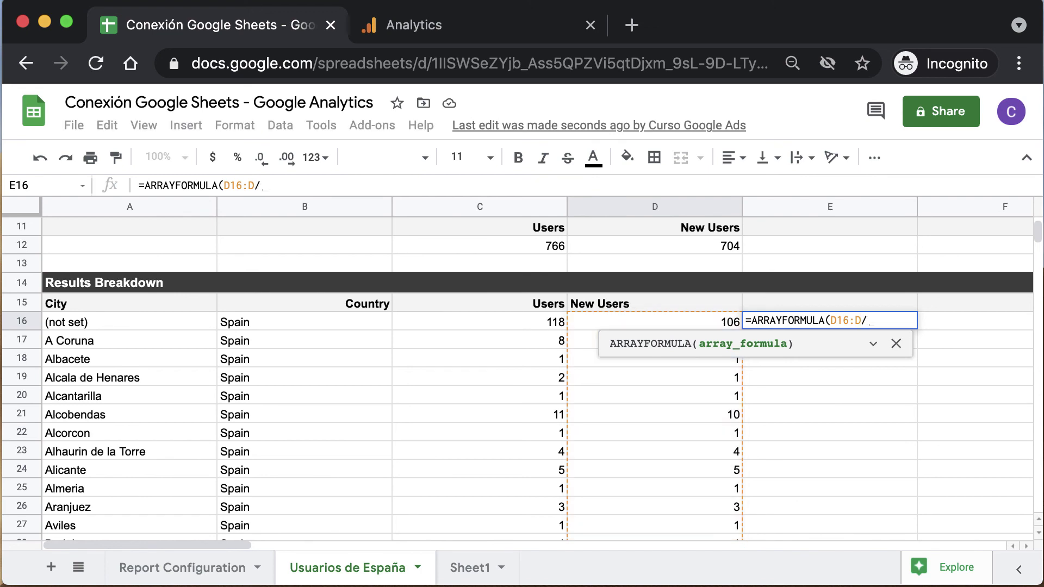
{"action": "left_click", "coordinate": [538, 325]}
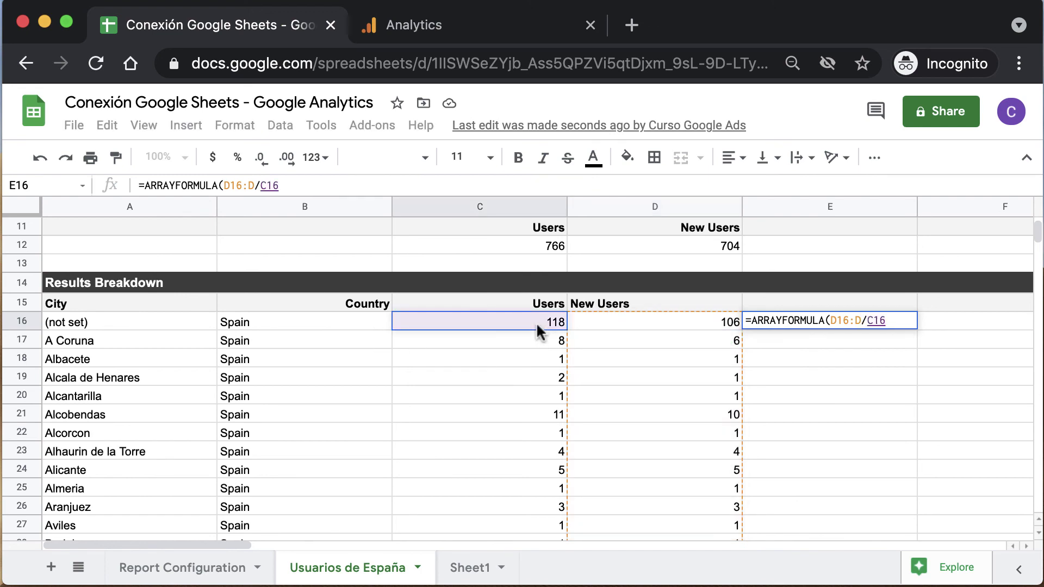
{"action": "type", "text": ":C)"}
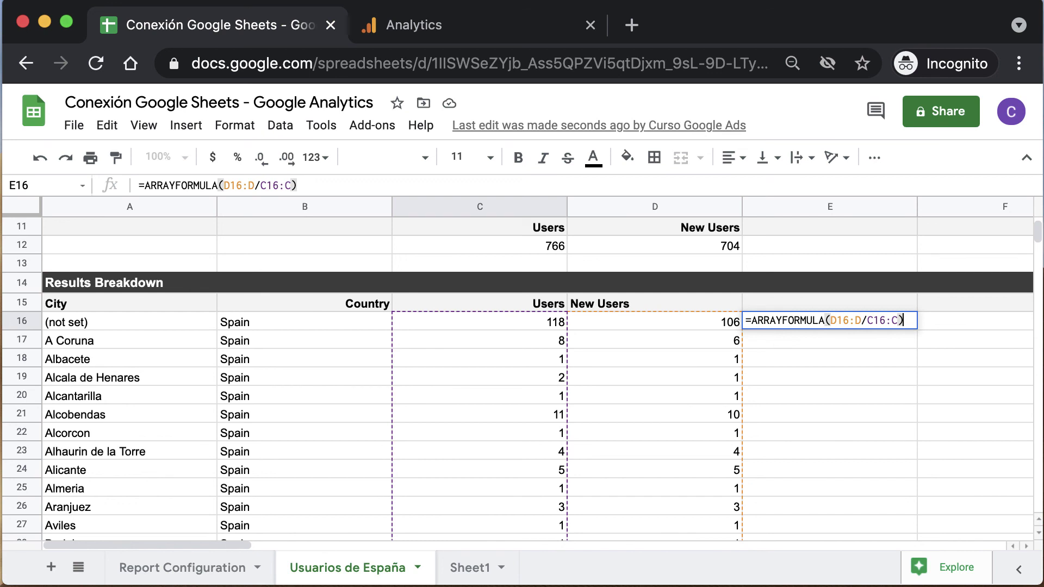
{"action": "key", "text": "Return"}
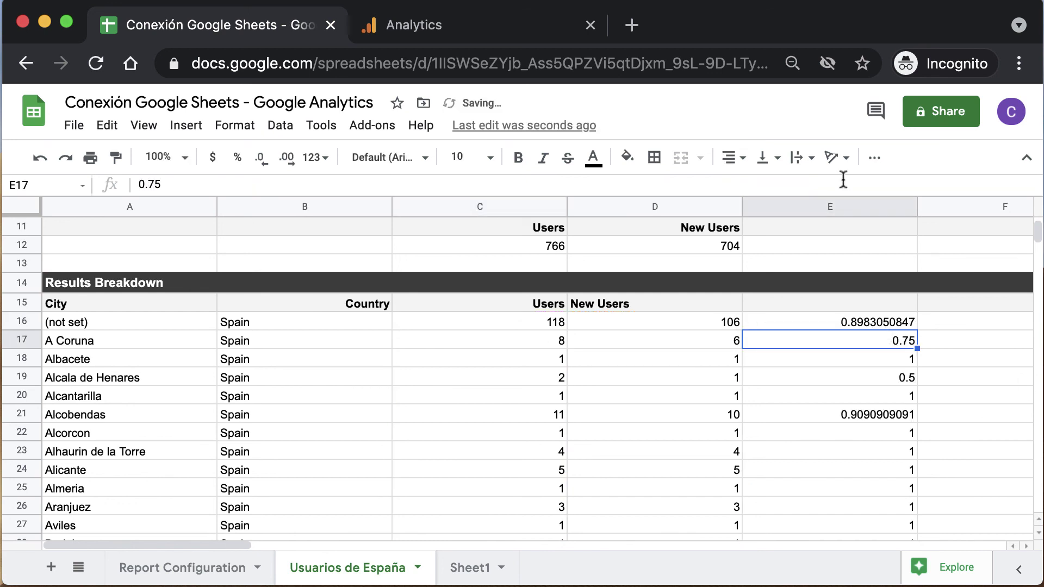
{"action": "left_click", "coordinate": [853, 324]}
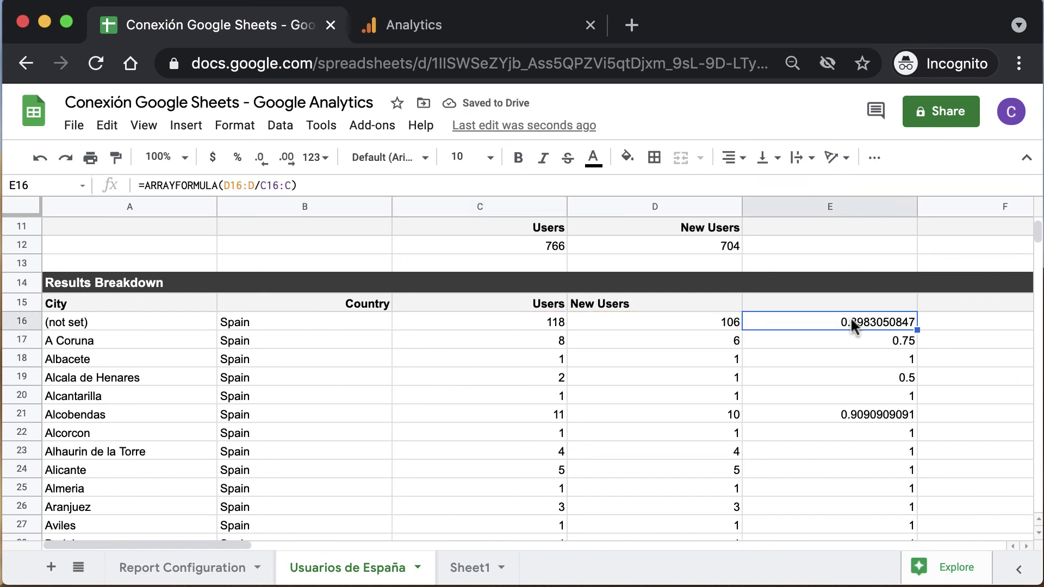
Step: Format column E as percent, e.g. 75.00% for A Coruna and 89.83% for (not set)
{"action": "left_click", "coordinate": [806, 208]}
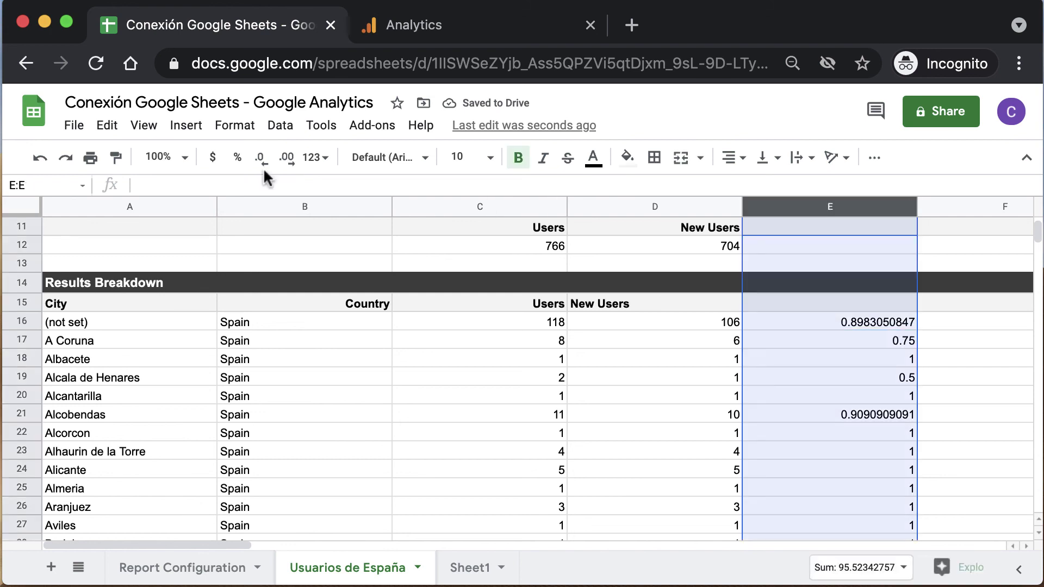
{"action": "left_click", "coordinate": [238, 158]}
{"action": "left_click", "coordinate": [906, 379]}
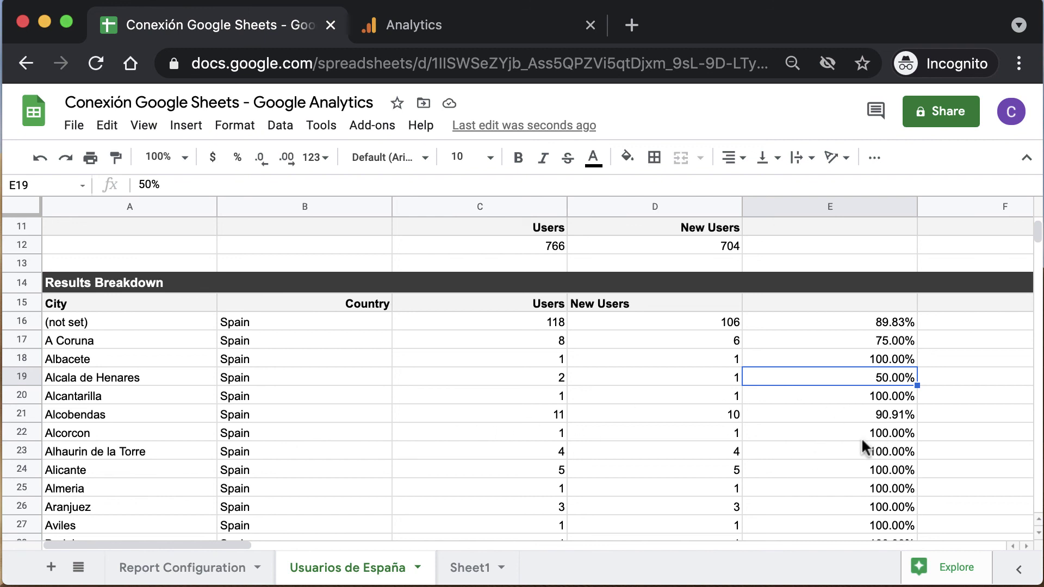
{"action": "scroll", "coordinate": [862, 442], "scroll_direction": "up", "scroll_amount": 3}
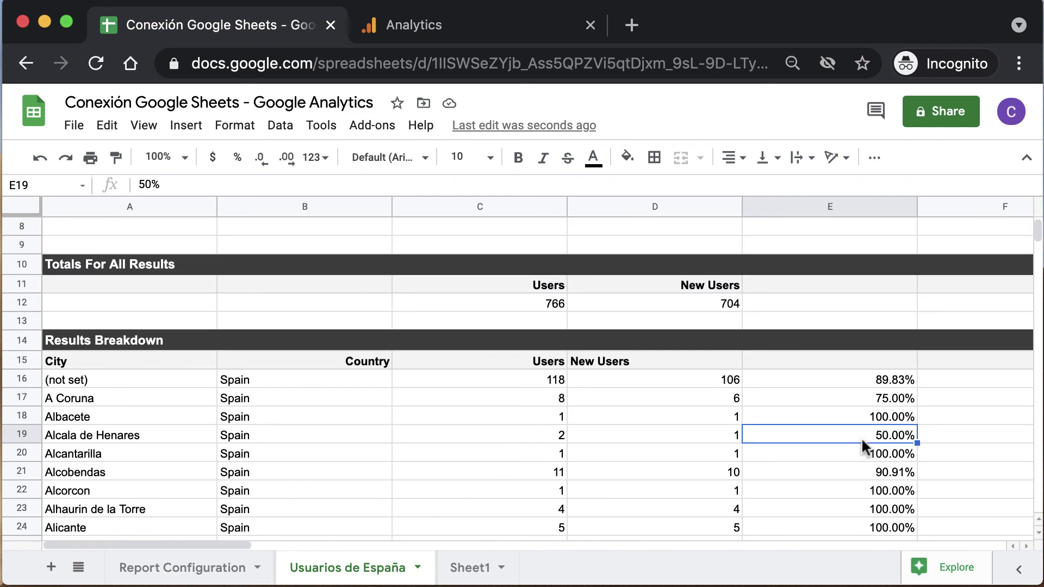
{"action": "scroll", "coordinate": [861, 442], "scroll_direction": "down", "scroll_amount": 1}
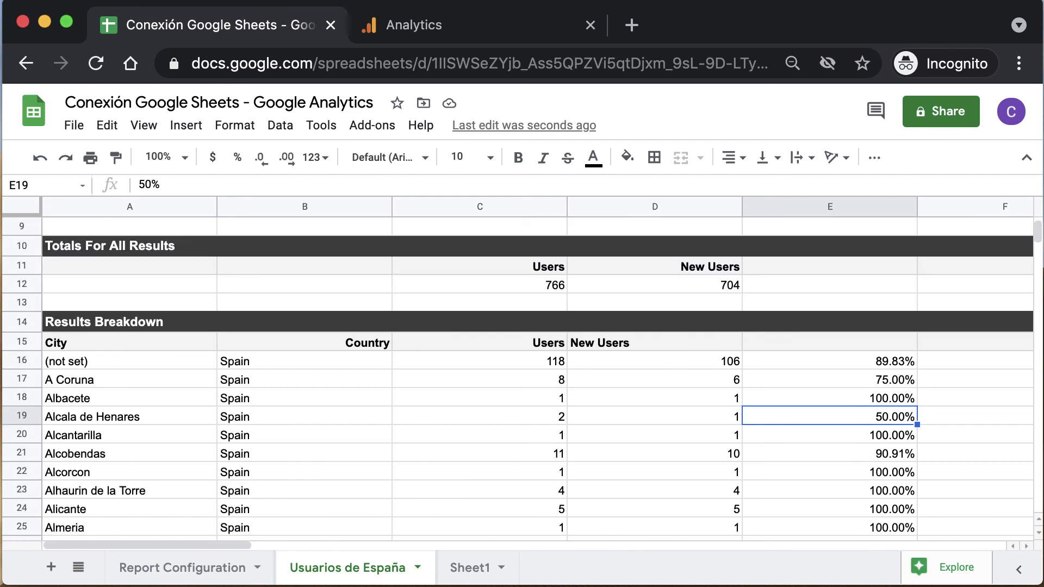